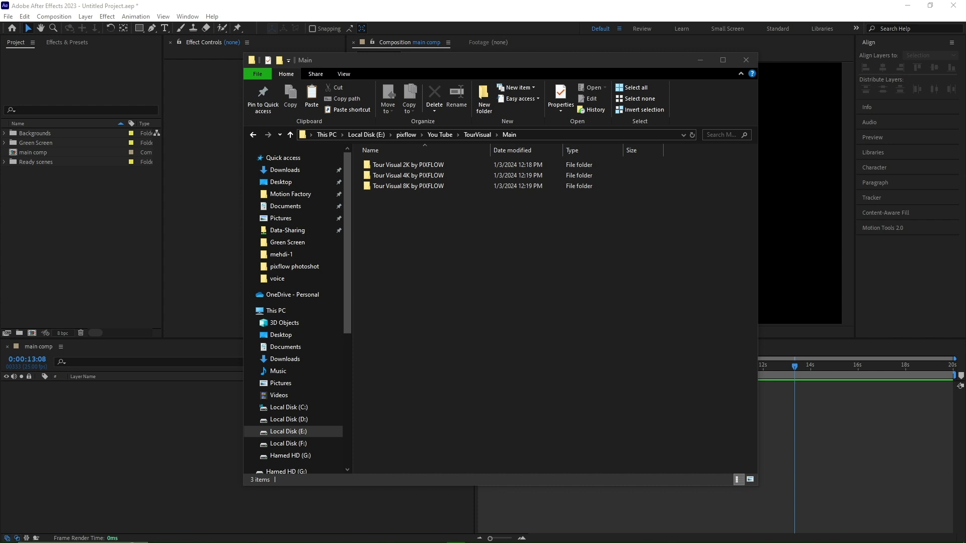
Step: Browse the Tour Visual 2K pack's Backgrounds and Green Screen folders in File Explorer
double_click(418, 166)
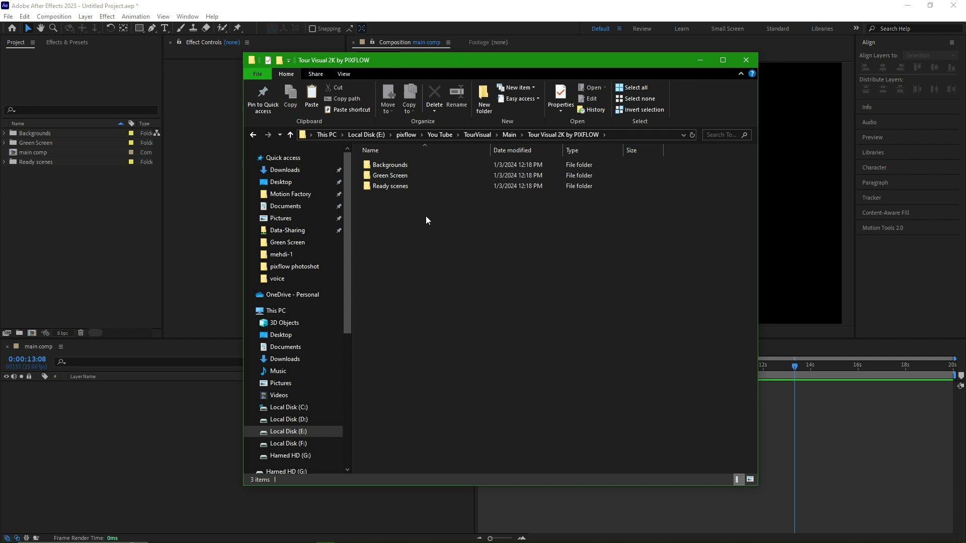
double_click(403, 166)
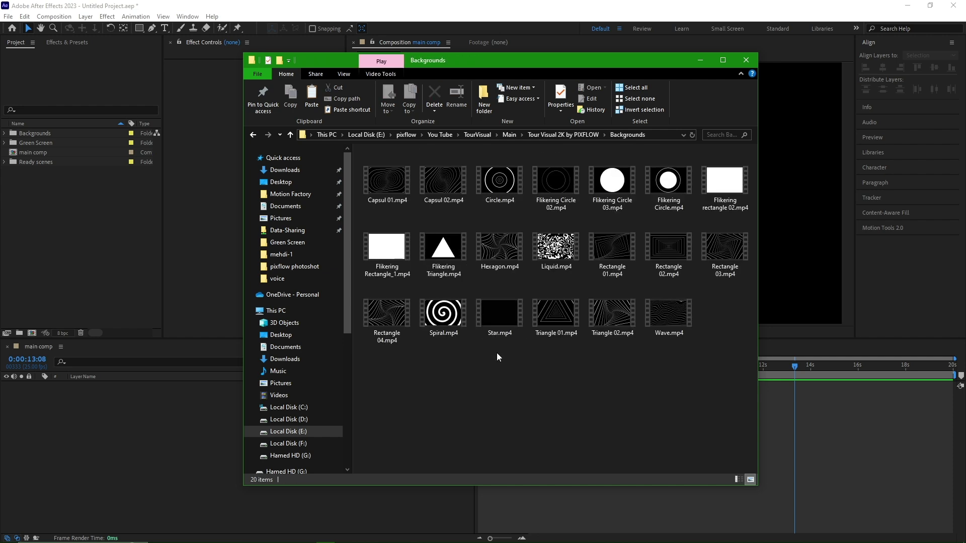
key("alt+Left")
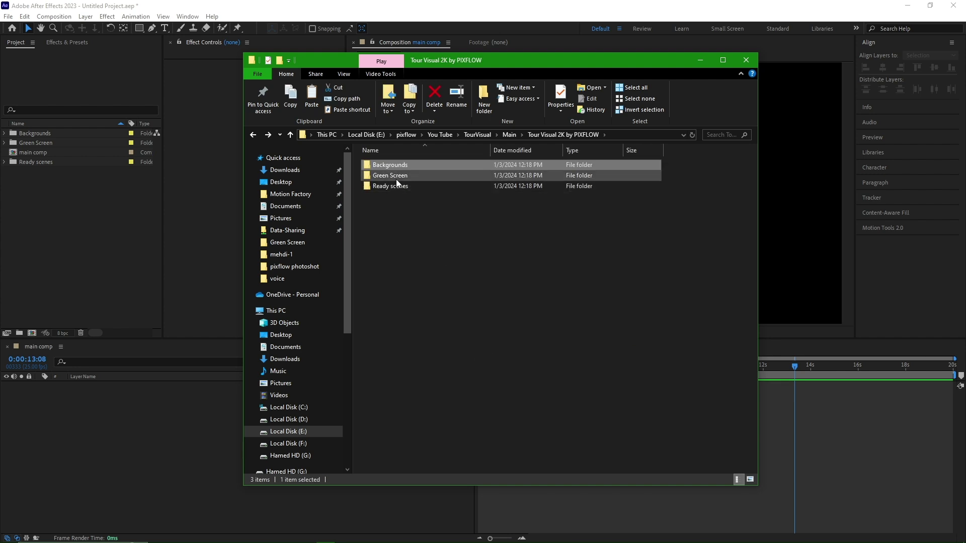
double_click(397, 179)
scroll(608, 362, "down", 1)
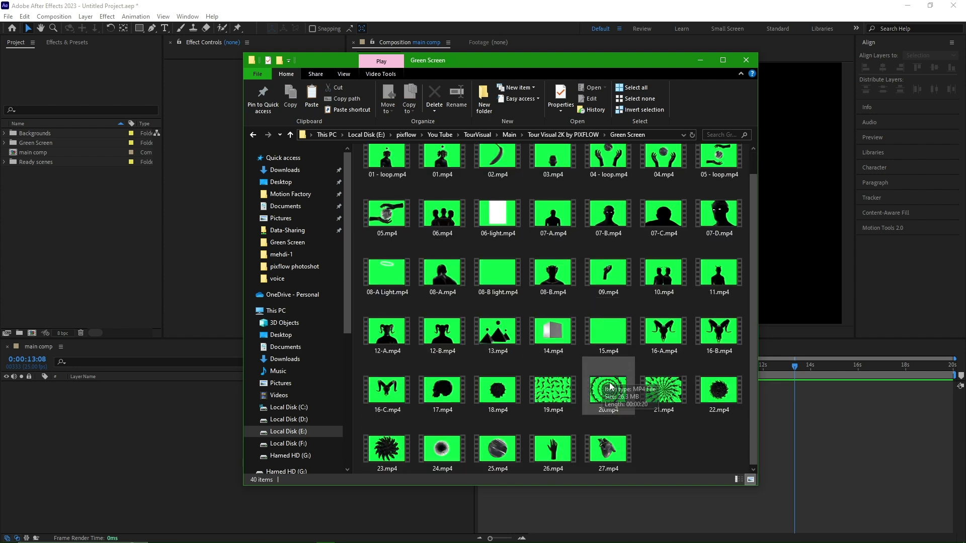
key("alt+Left")
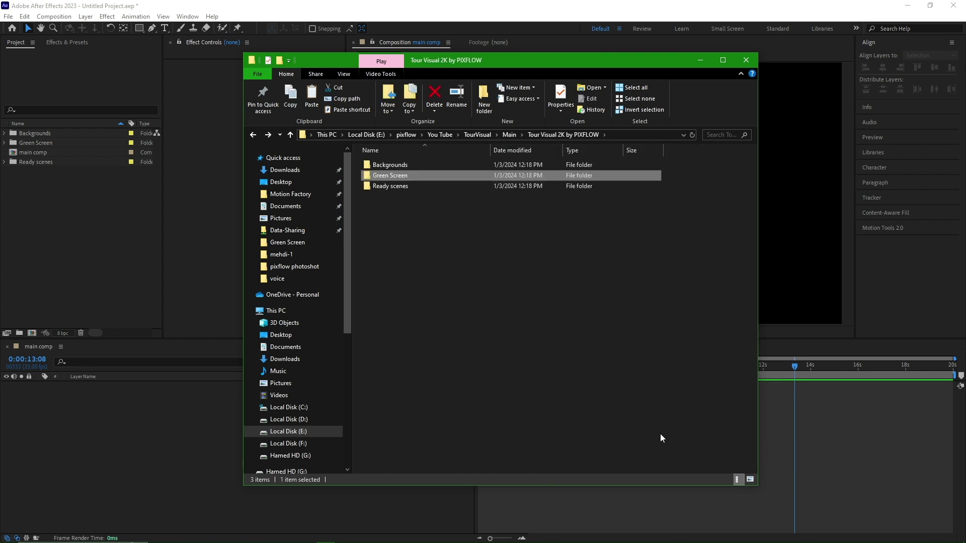
Step: Open the Ready scenes folder and preview 13.mp4, then close the player
double_click(405, 187)
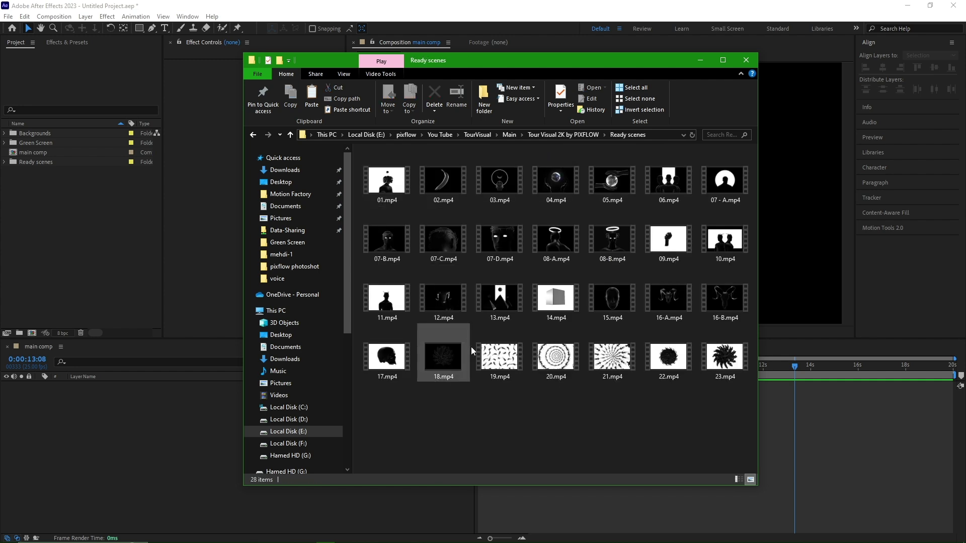
double_click(500, 301)
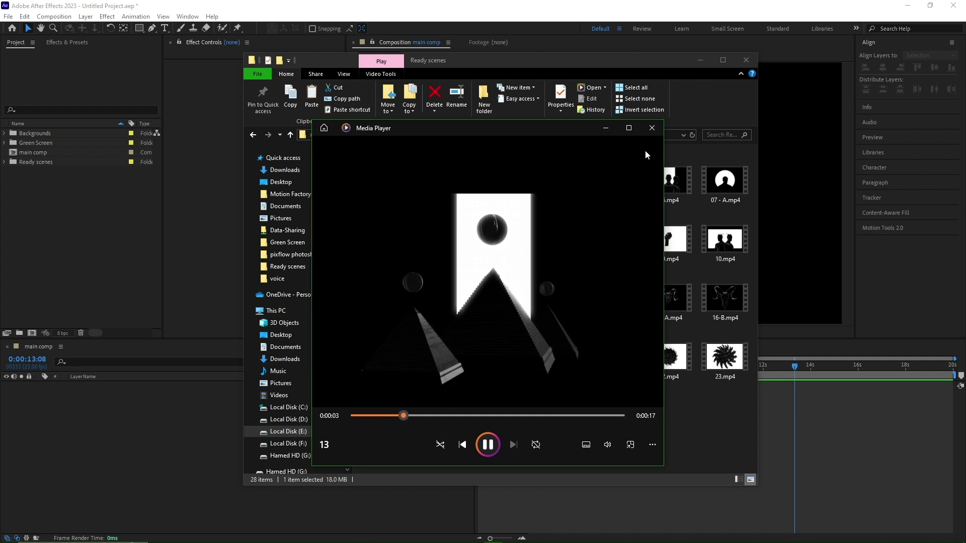
left_click(652, 127)
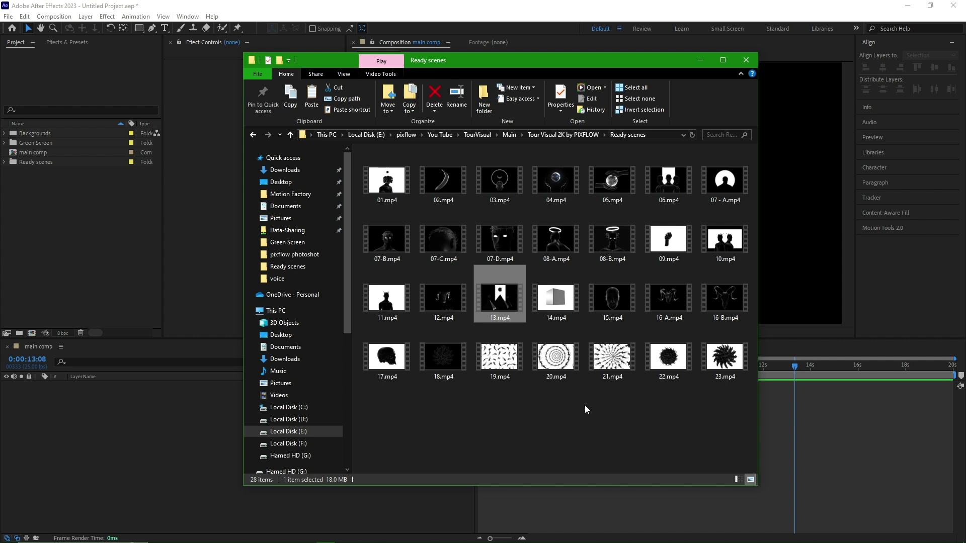
Step: Add 03.mp4, 07-B.mp4 and 19.mp4 from Ready scenes to main comp as staggered layers
key("alt+Up")
left_click(700, 60)
left_click(4, 161)
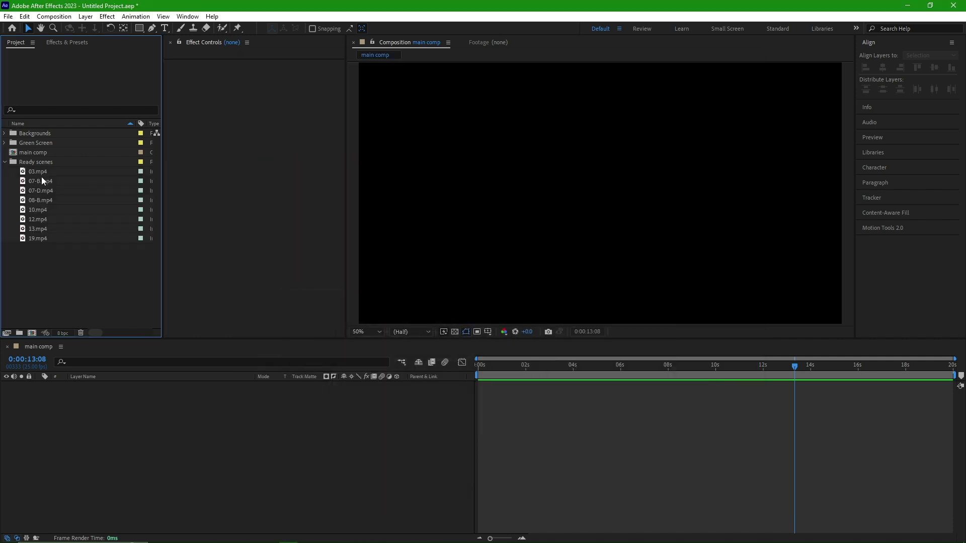
left_click_drag(38, 171, 535, 383)
left_click_drag(41, 182, 563, 394)
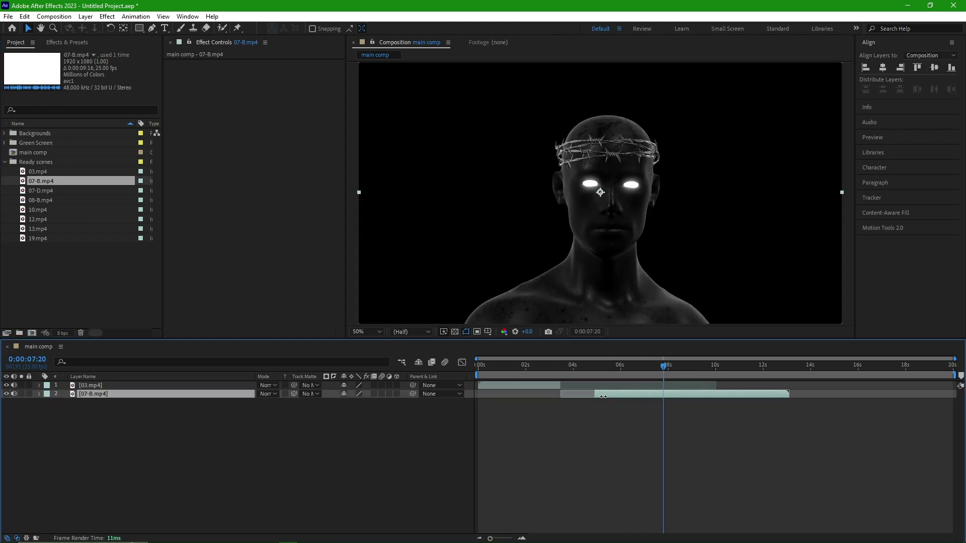
left_click_drag(38, 239, 604, 403)
Step: Add 08-B.mp4 around 7 seconds, slide it earlier, and add 10.mp4 as the fifth layer
left_click_drag(629, 366, 655, 367)
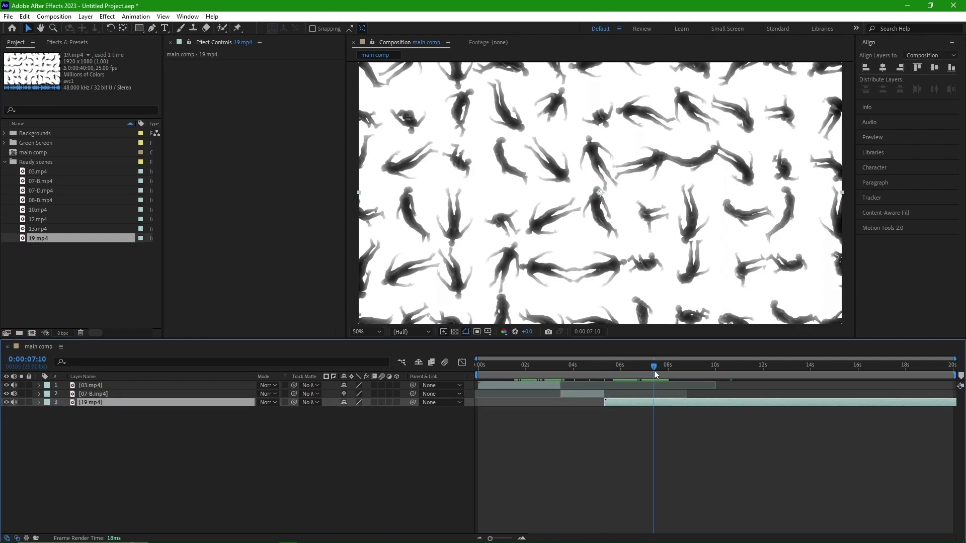
left_click_drag(41, 201, 654, 411)
left_click_drag(654, 367, 755, 368)
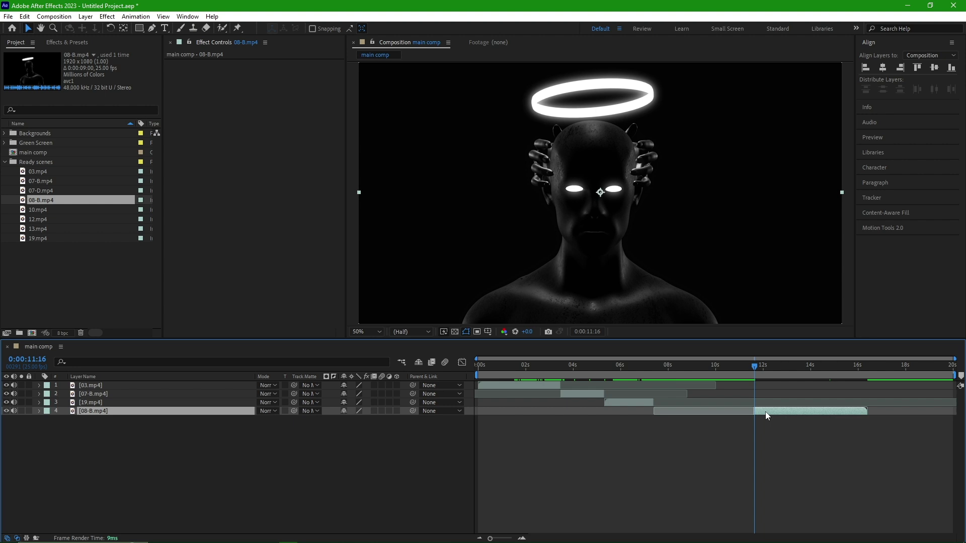
left_click_drag(765, 412, 666, 411)
left_click_drag(98, 208, 698, 420)
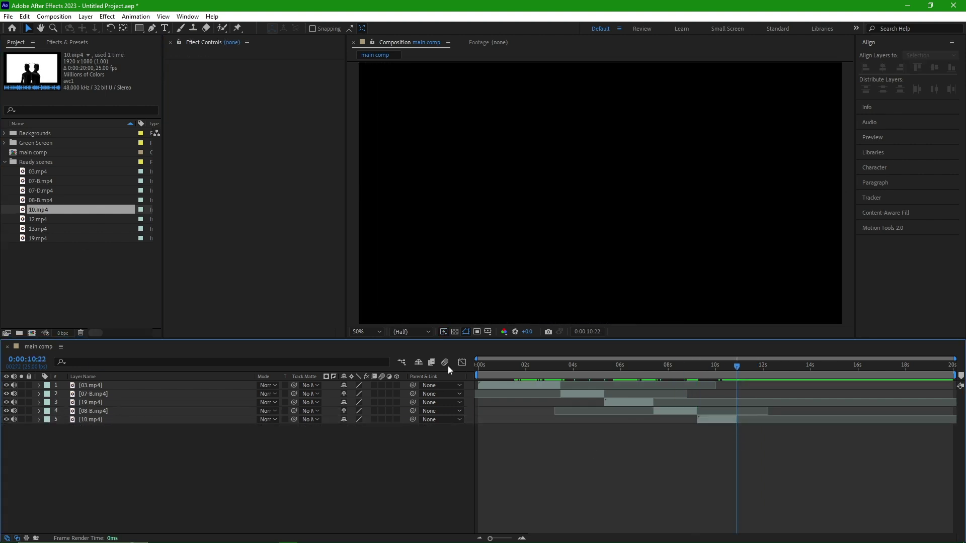
Step: Add 13.mp4, remove its accidental duplicate, and add 07-D.mp4 starting at 12:20
left_click_drag(38, 229, 640, 473)
key("ctrl+d")
left_click(782, 366)
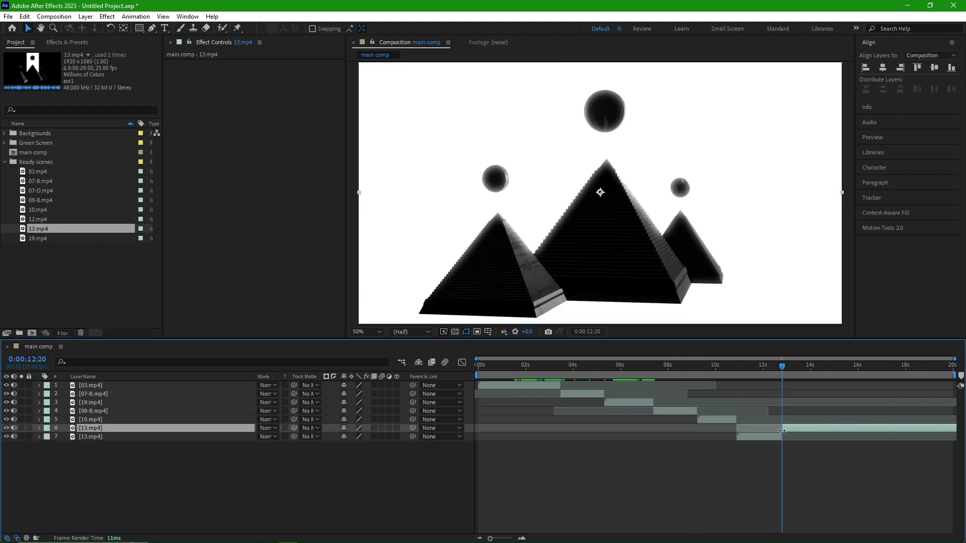
key("Delete")
left_click_drag(48, 189, 801, 439)
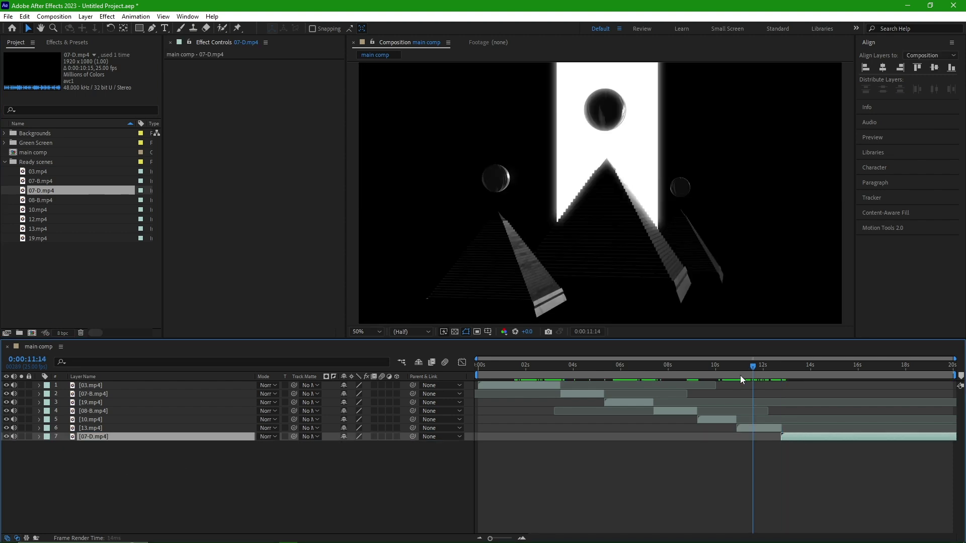
key("Home")
Step: Preview the staggered seven-clip sequence, then select and delete every layer in main comp
key("space")
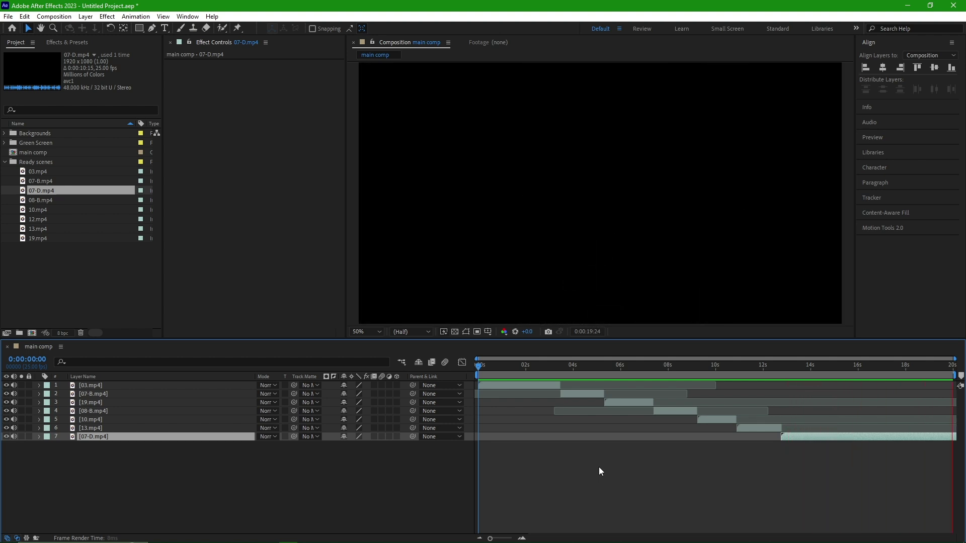
key("space")
left_click_drag(194, 478, 128, 383)
key("Delete")
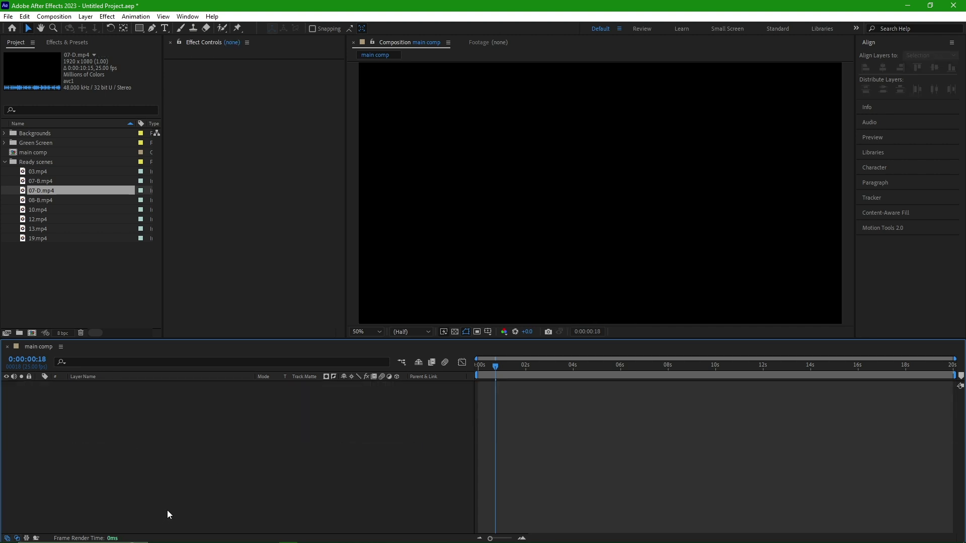
Step: Collapse Ready scenes, open the Green Screen folder, and add 06.mp4 to main comp
left_click(5, 162)
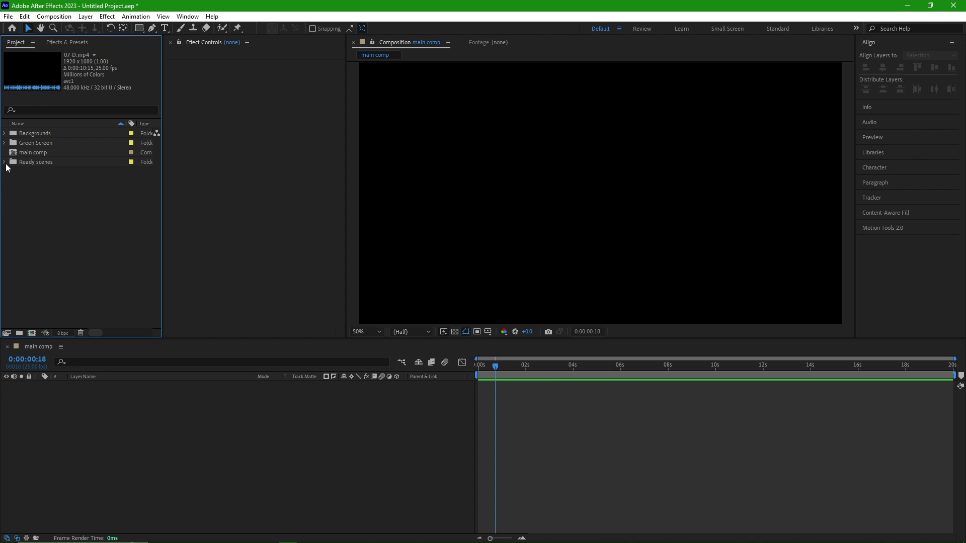
left_click(47, 146)
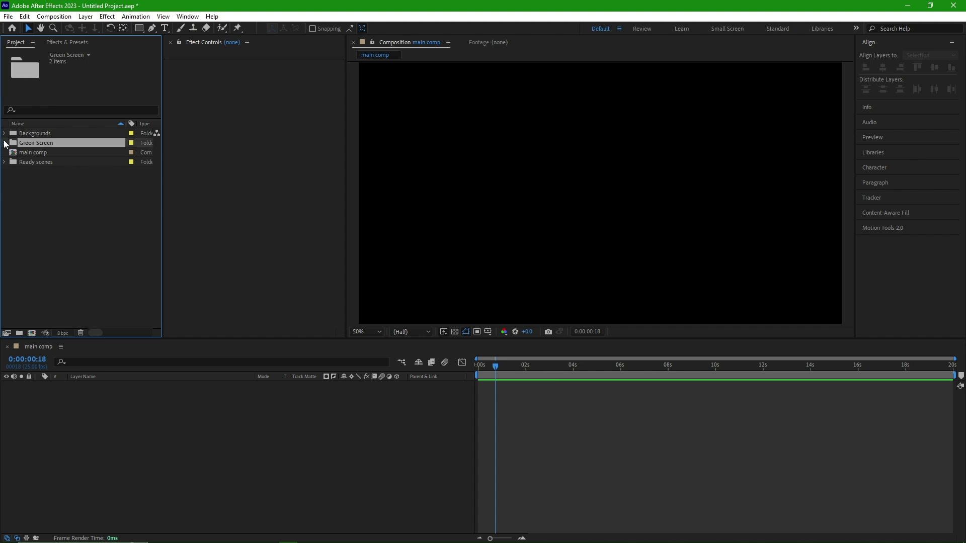
left_click(4, 143)
left_click(59, 161)
left_click(46, 154)
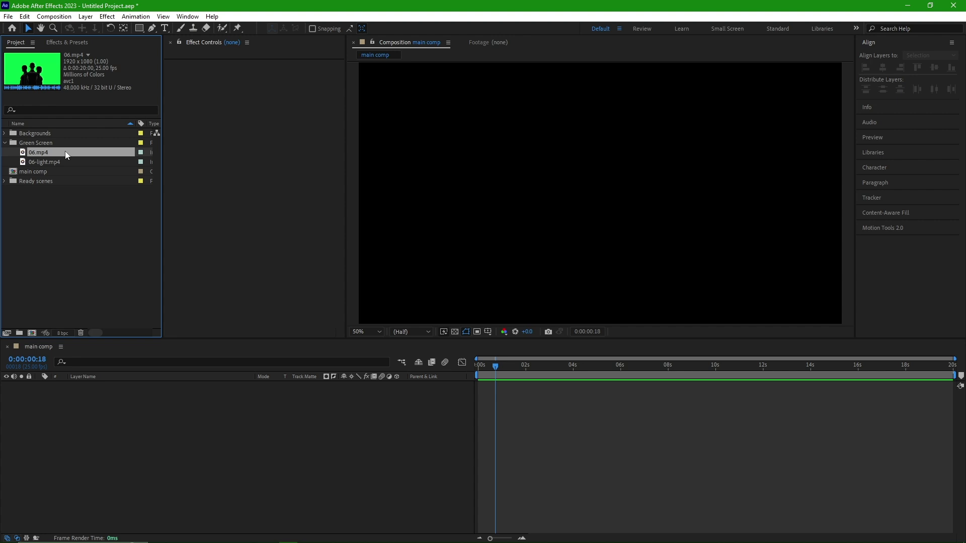
left_click_drag(65, 151, 436, 442)
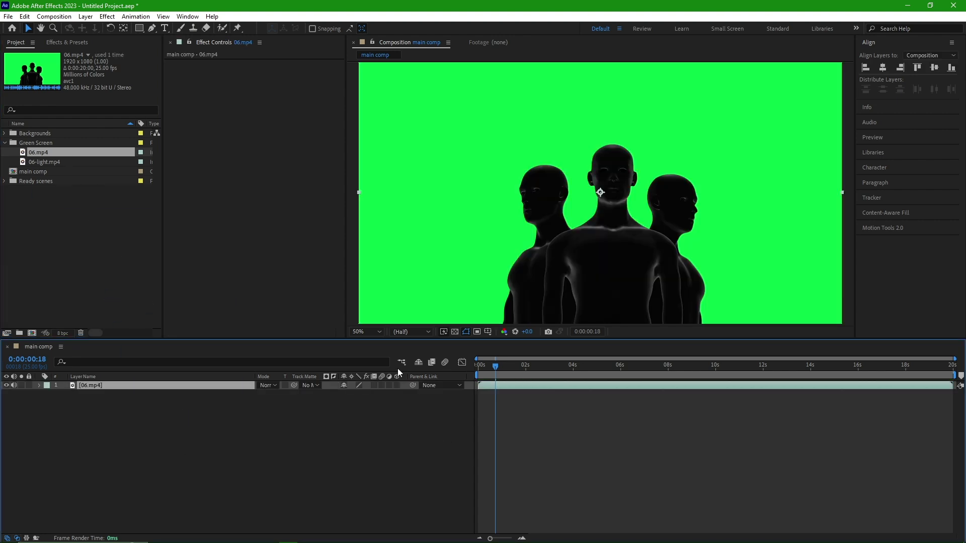
Step: Apply Keylight (1.2) to 06.mp4 and sample the green backdrop as its screen colour
left_click(84, 44)
left_click(51, 55)
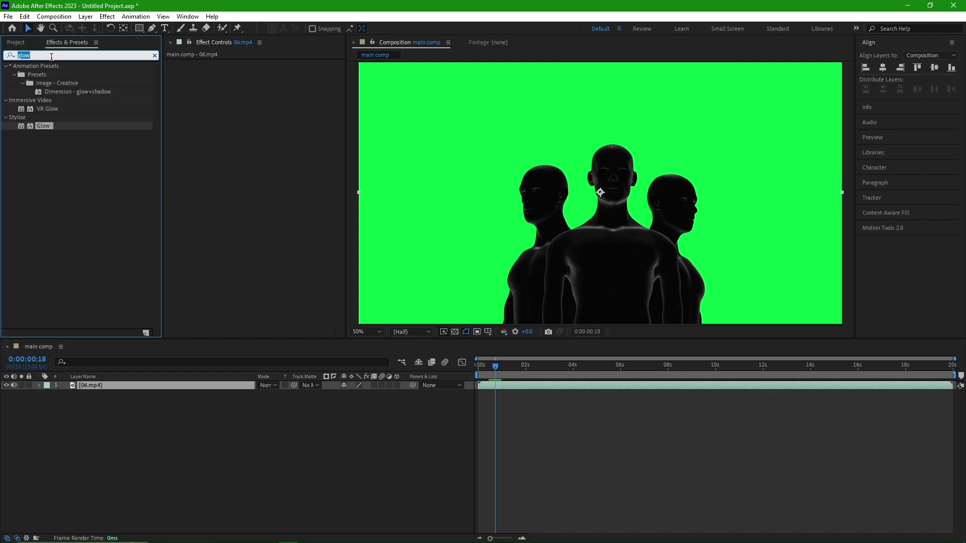
type("k")
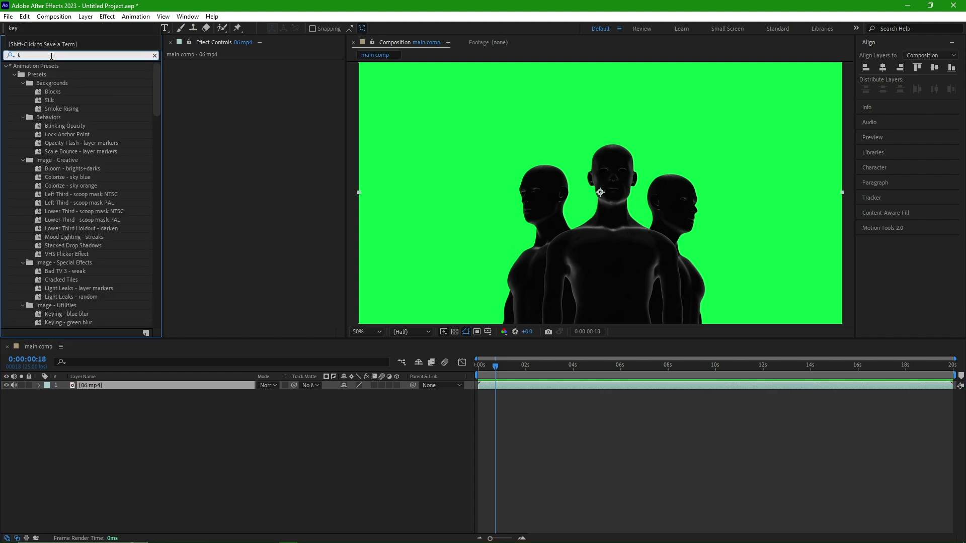
type("ey")
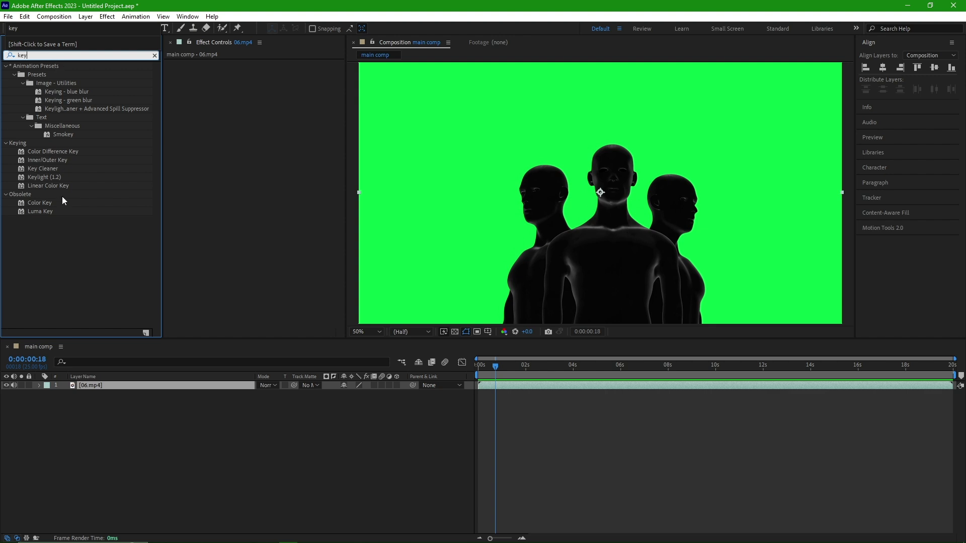
left_click(68, 176)
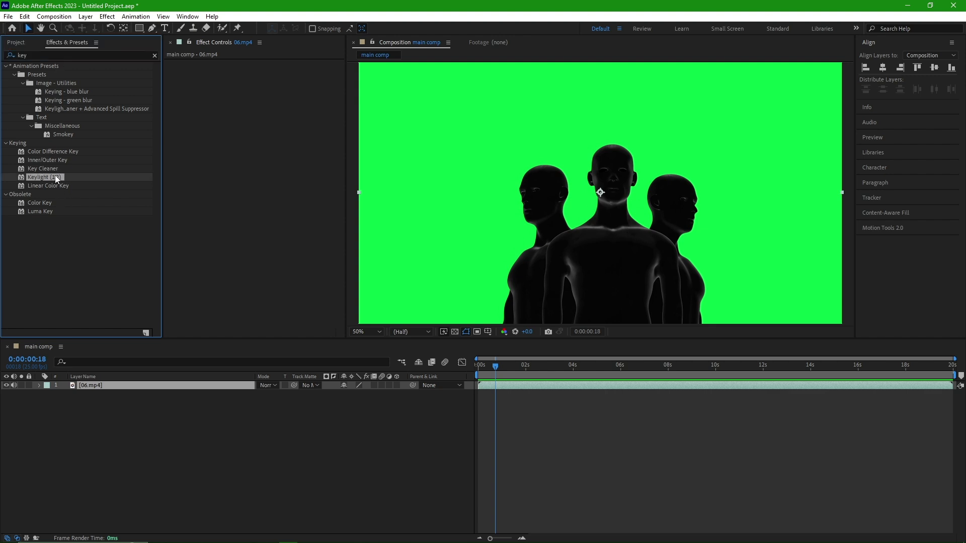
left_click_drag(121, 389, 122, 386)
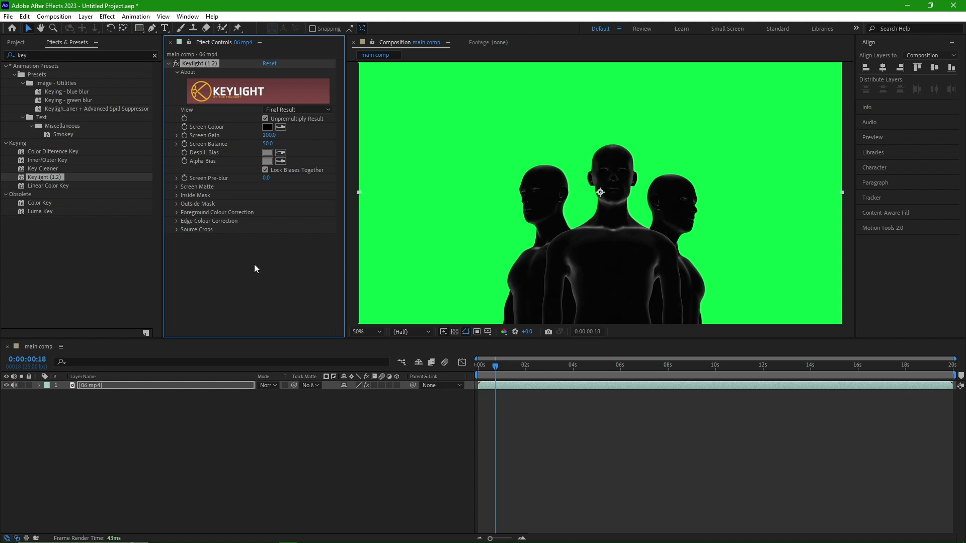
left_click(435, 133)
left_click(376, 448)
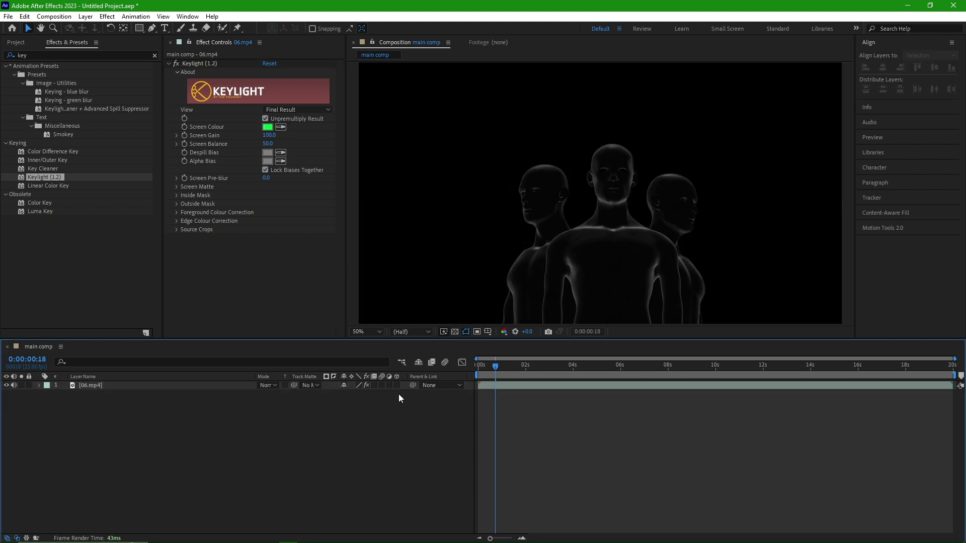
Step: Add 06-light.mp4 below 06.mp4 and key out its green with Keylight (1.2)
left_click(26, 43)
left_click(60, 162)
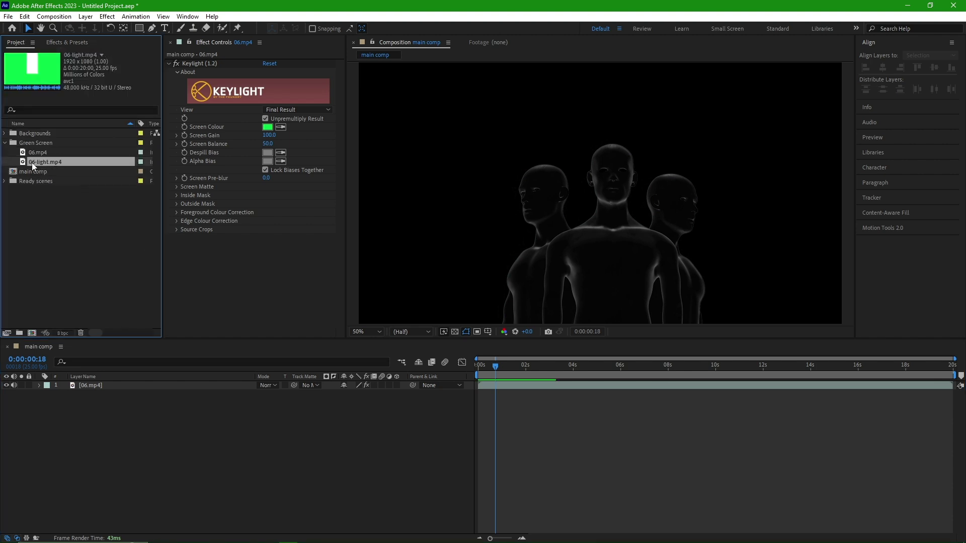
left_click_drag(46, 164, 126, 410)
left_click(68, 40)
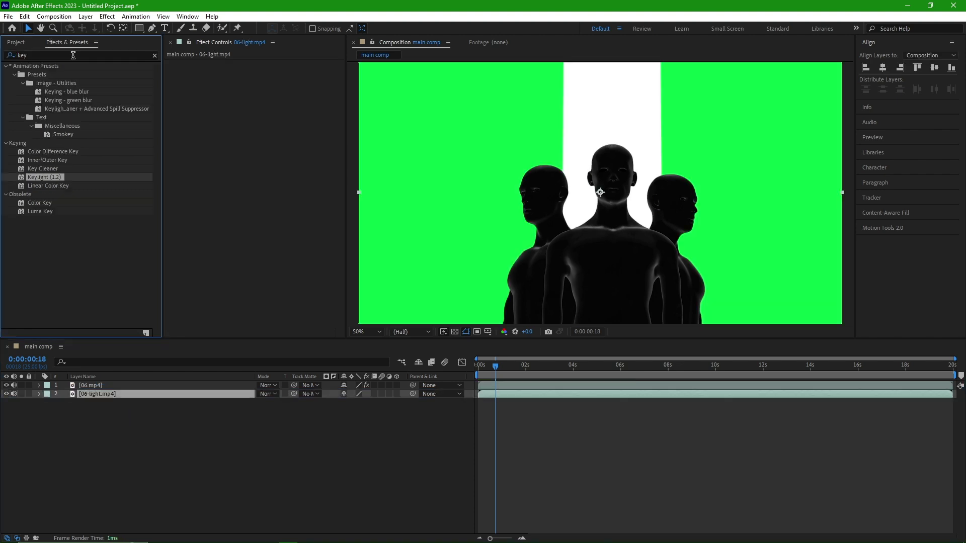
left_click_drag(52, 186, 106, 396)
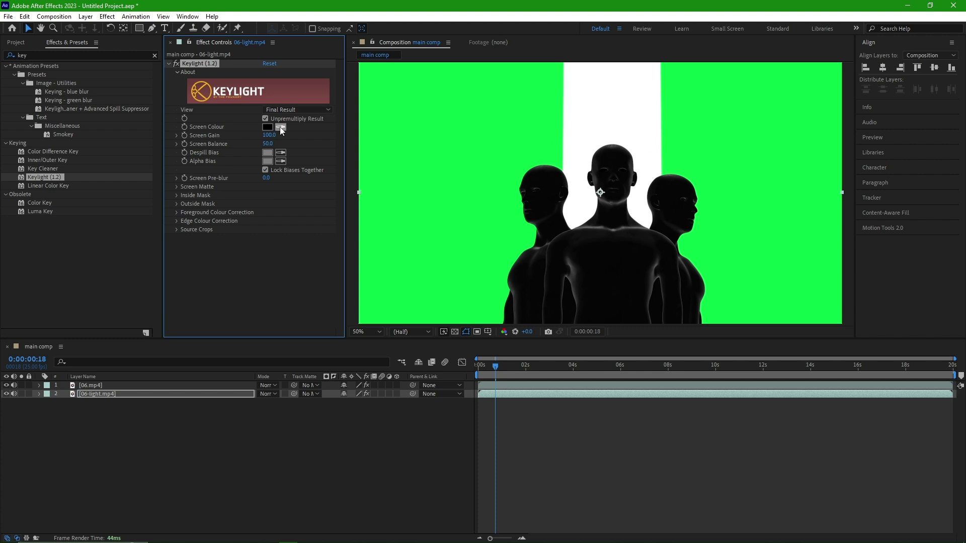
left_click(395, 139)
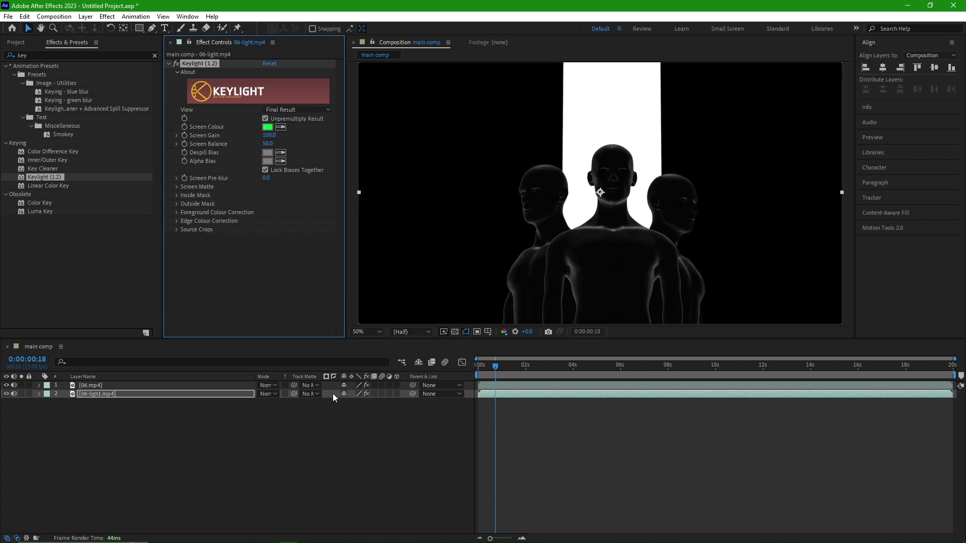
left_click(323, 425)
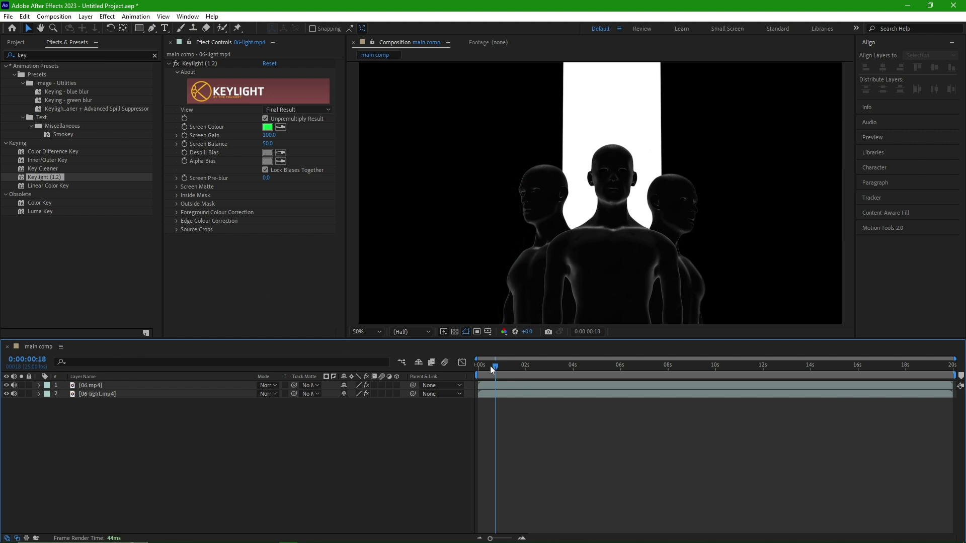
Step: Preview the keyed layers, then add Star.mp4 from Backgrounds as the bottom layer
left_click_drag(490, 367, 468, 370)
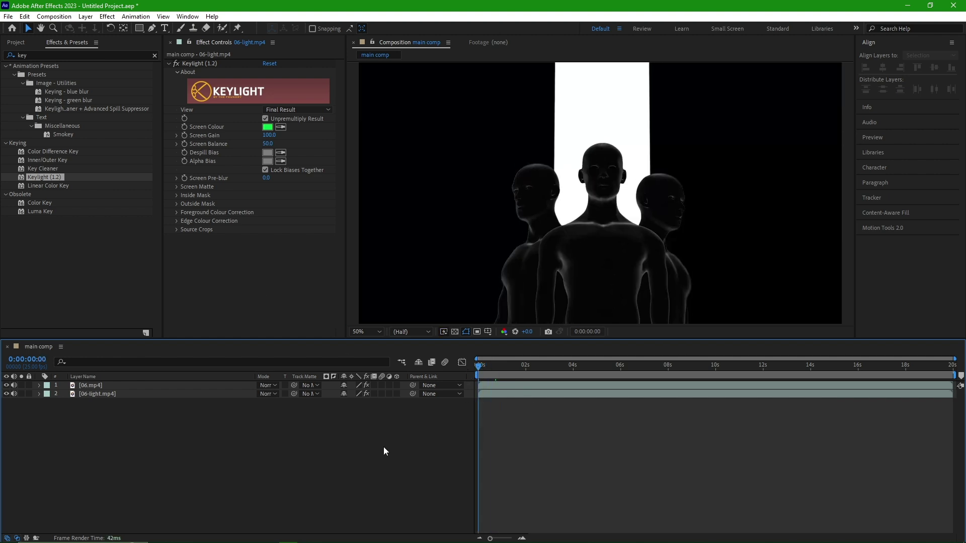
key("space")
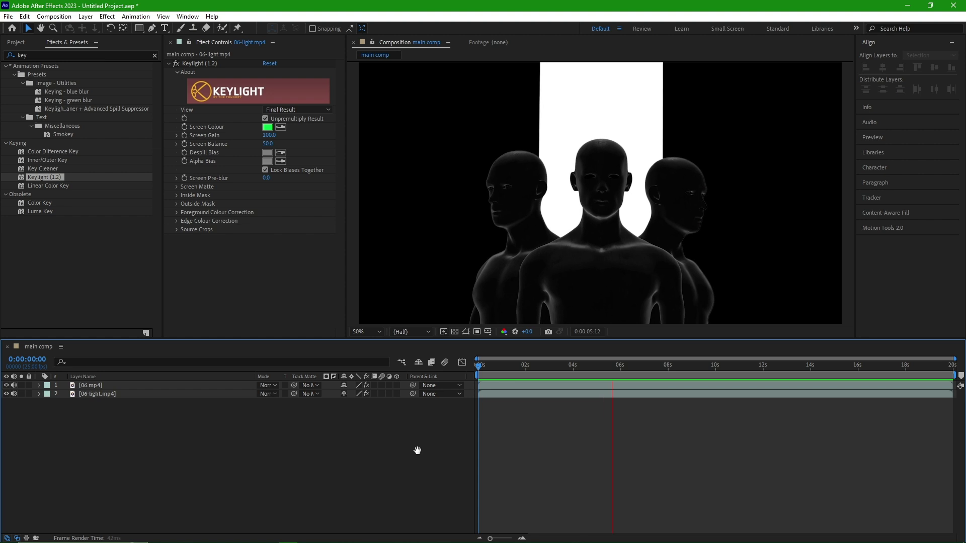
key("space")
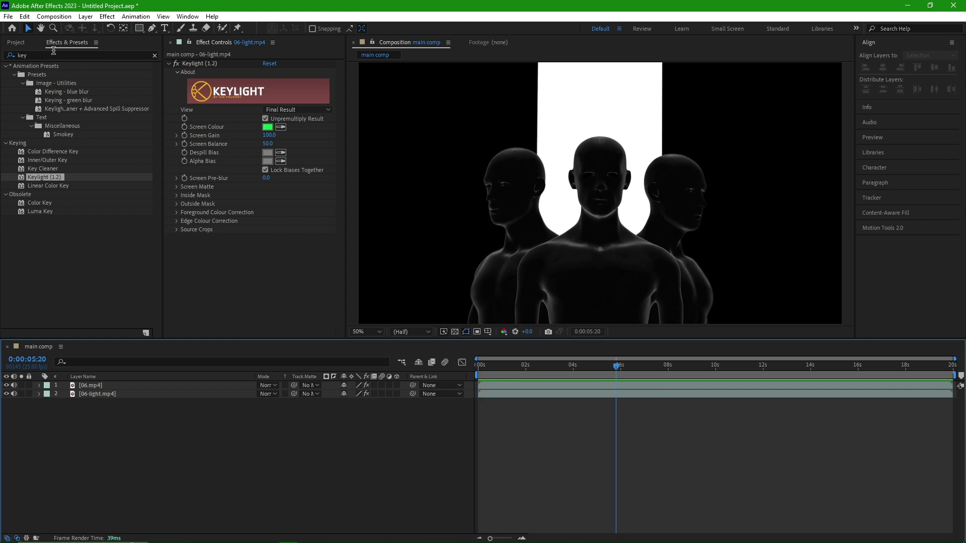
left_click(16, 43)
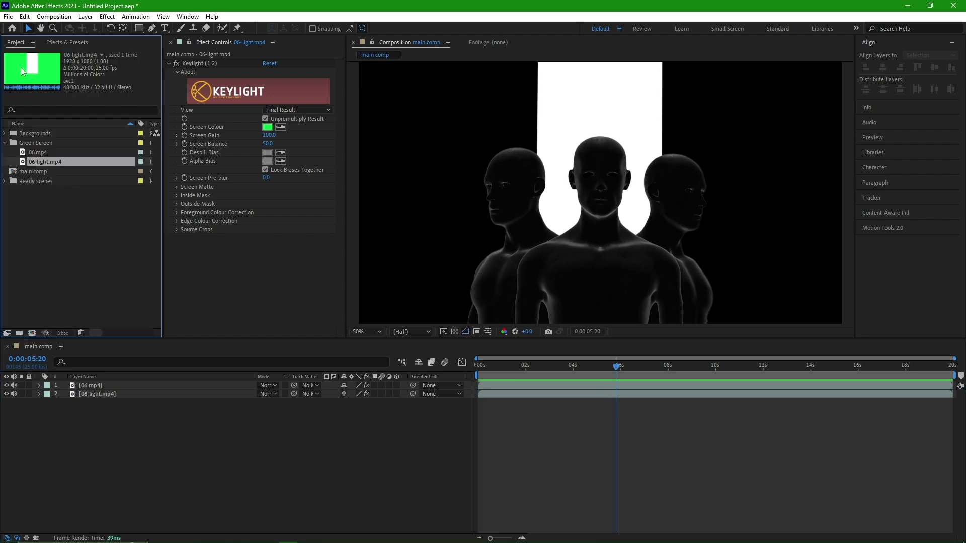
left_click(5, 133)
left_click_drag(46, 147, 150, 451)
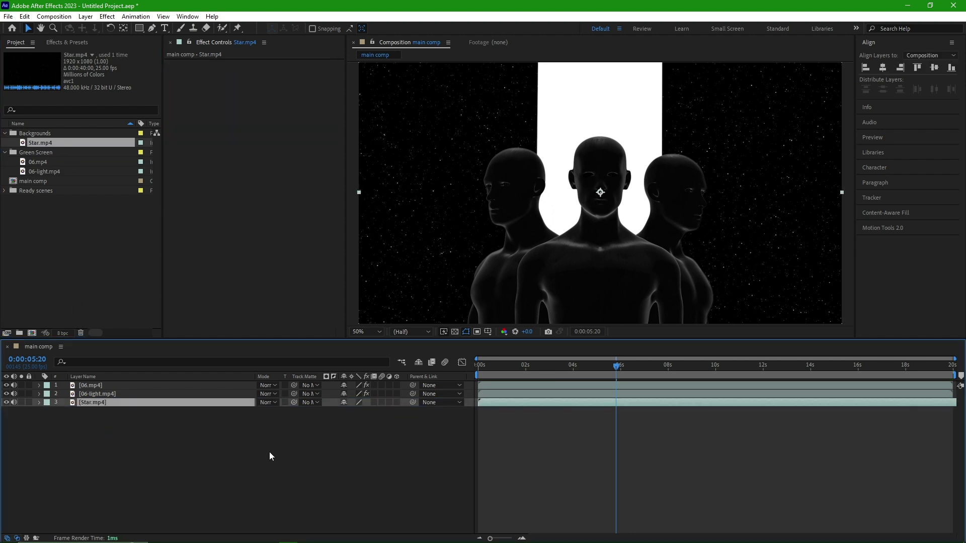
Step: Apply Glow to 06-light.mp4 with Glow Radius 41, then preview
left_click(56, 43)
left_click(34, 56)
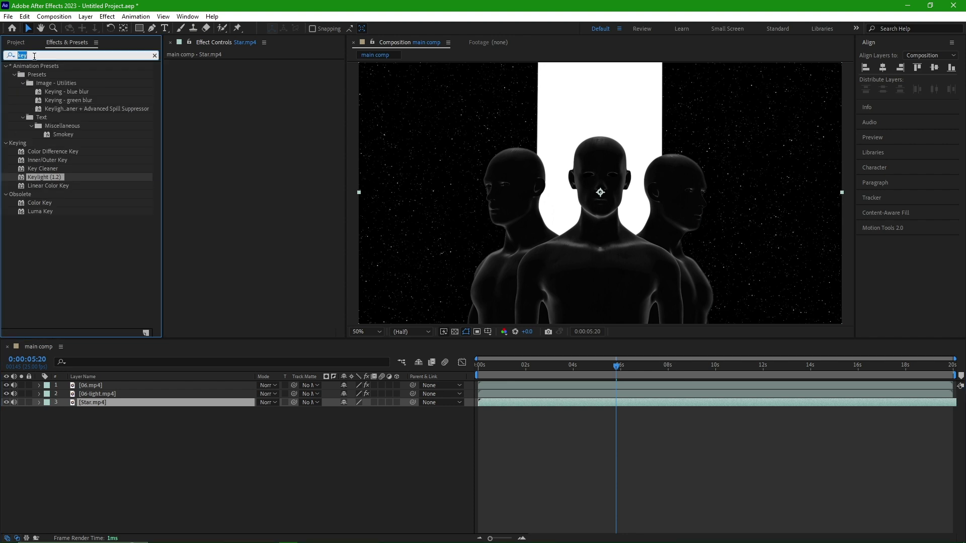
type("glow")
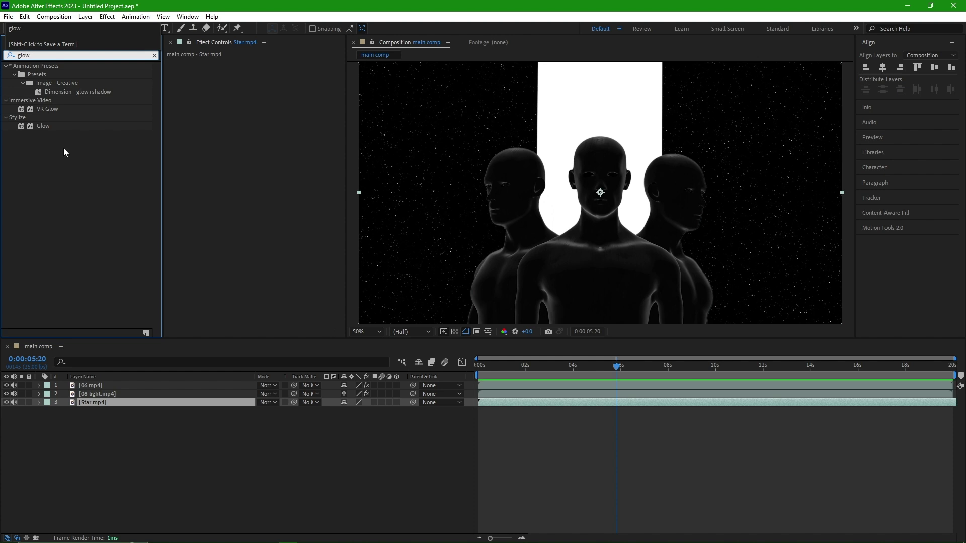
left_click_drag(45, 128, 118, 395)
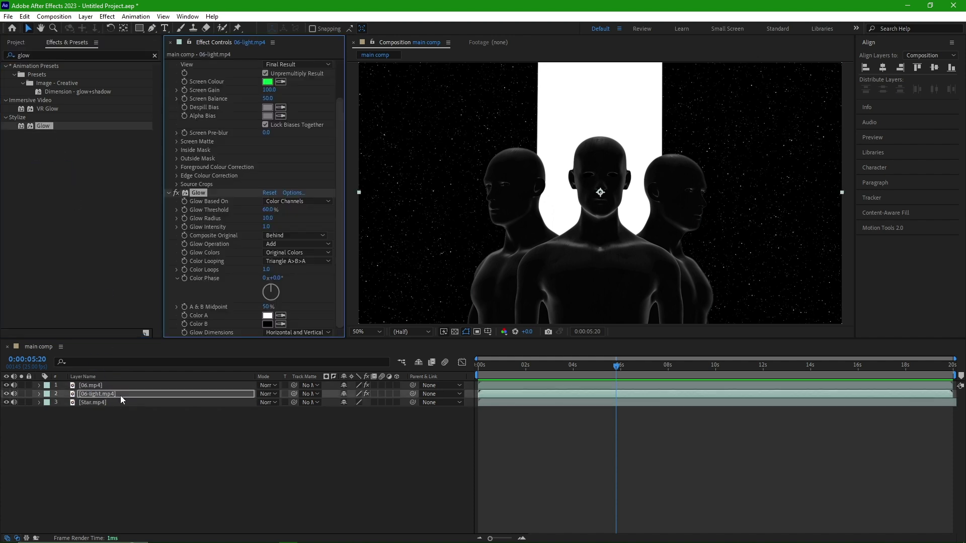
left_click_drag(268, 219, 279, 218)
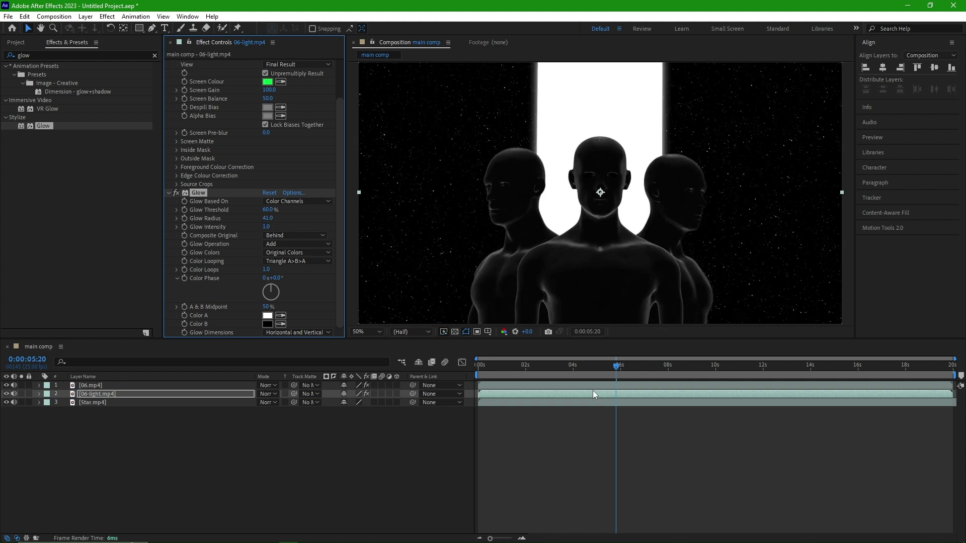
key("space")
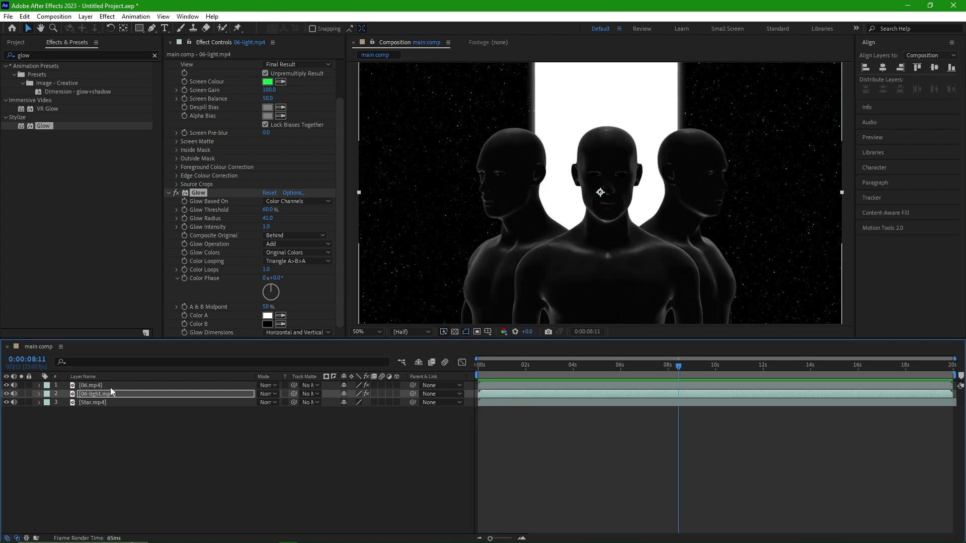
Step: Scale the 06.mp4 layer to 127% and preview it from about 4 seconds
left_click(110, 388)
key("s")
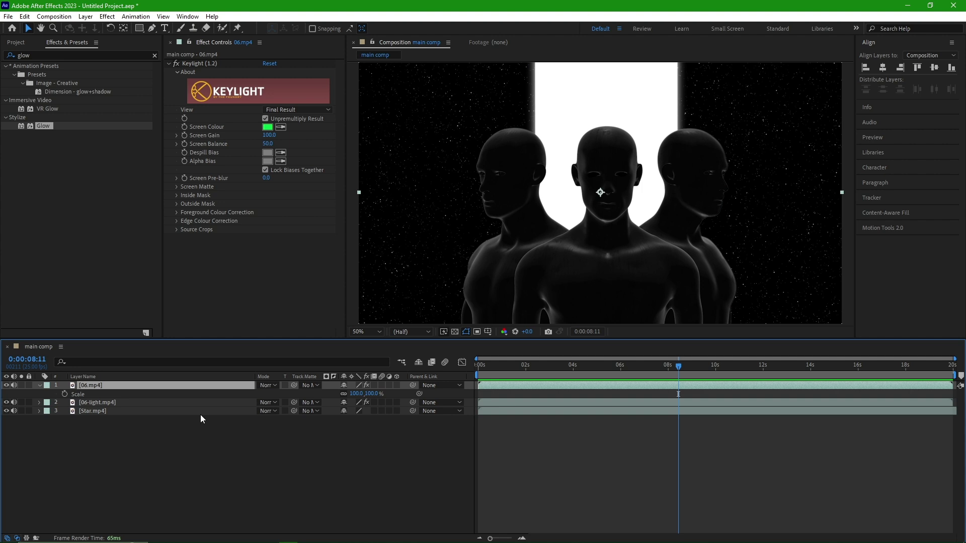
left_click_drag(372, 394, 386, 394)
left_click(346, 466)
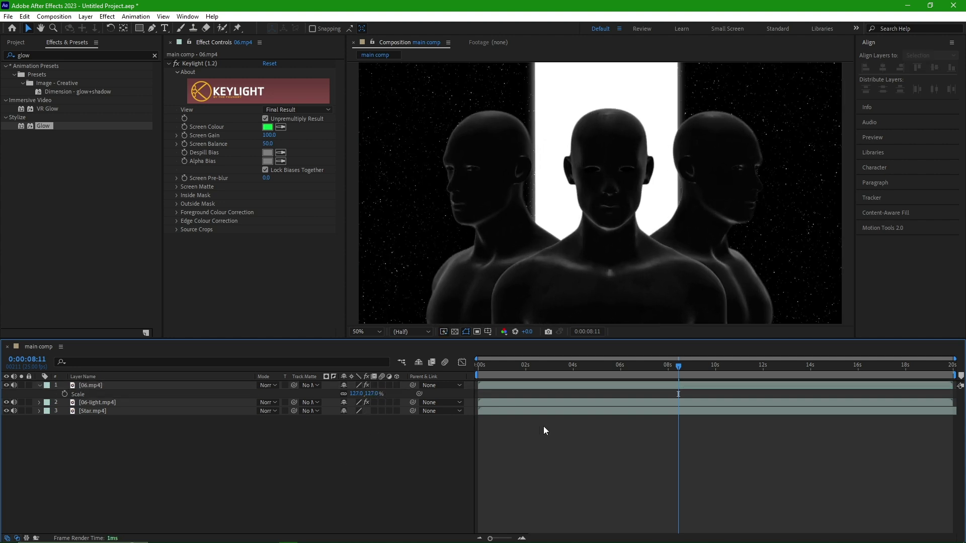
left_click_drag(662, 364, 596, 400)
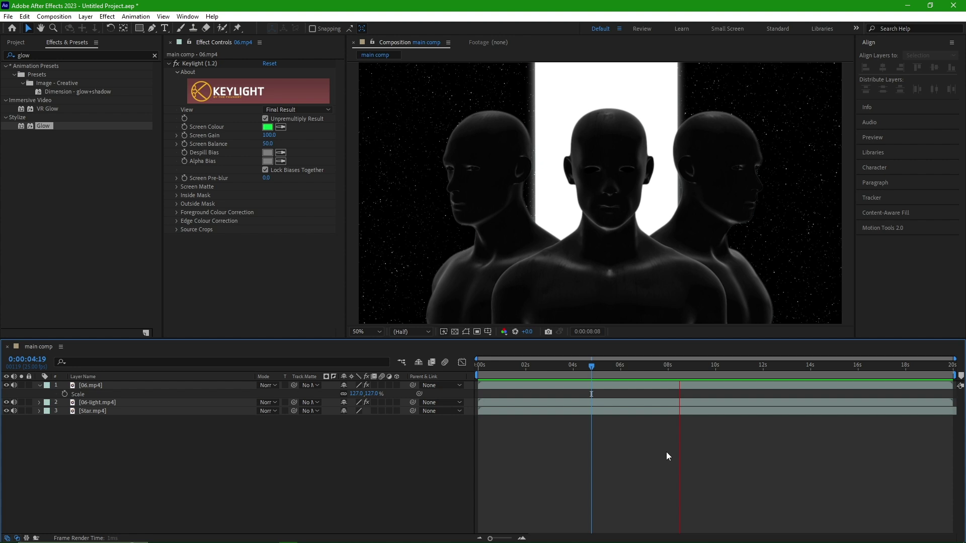
key("space")
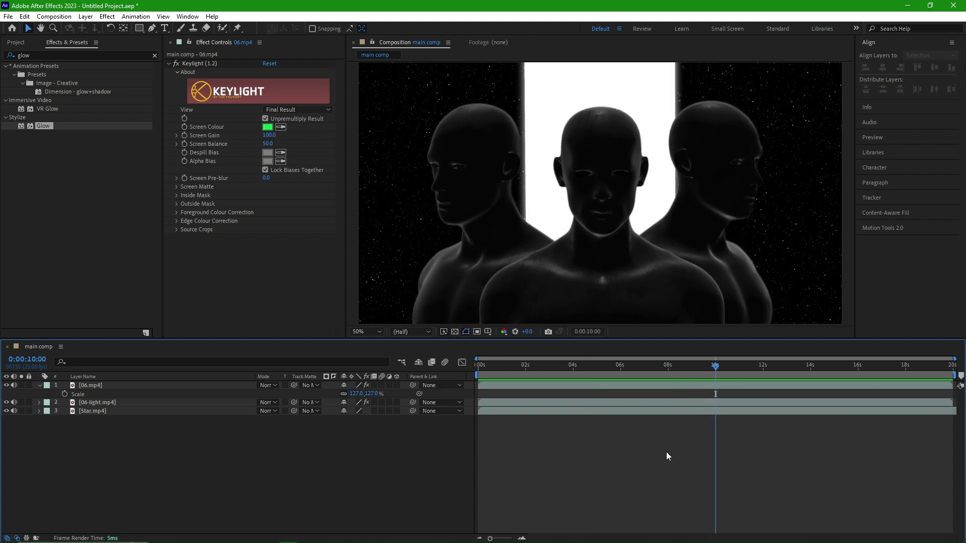
Step: Drag 17.mp4 from File Explorer into main comp and delete 06.mp4, 06-light.mp4 and Star.mp4
key("alt+Tab")
double_click(397, 177)
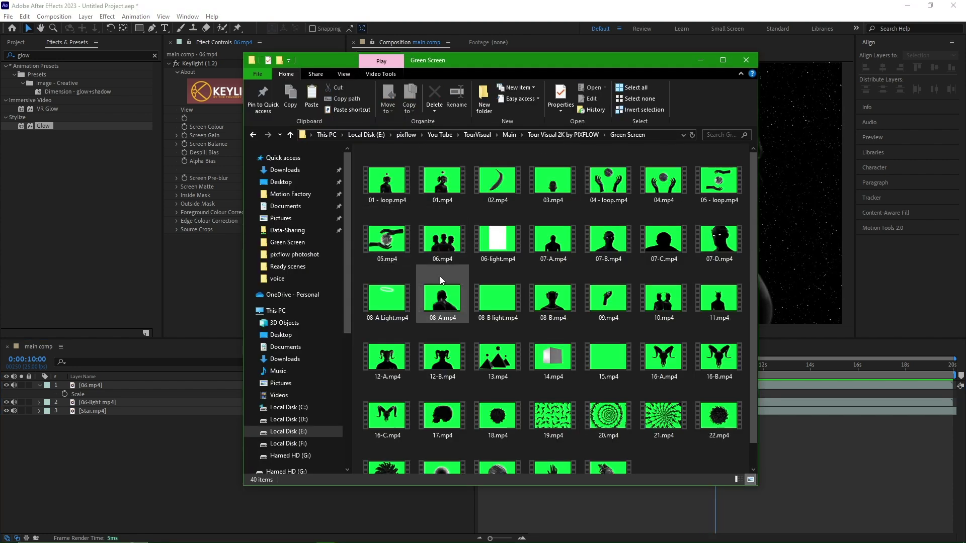
scroll(443, 280, "down", 1)
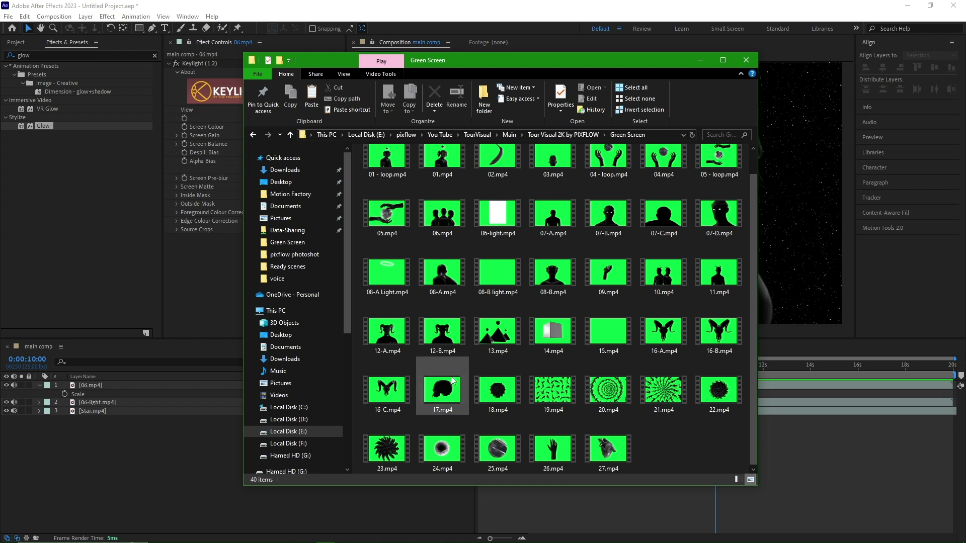
left_click_drag(452, 381, 206, 462)
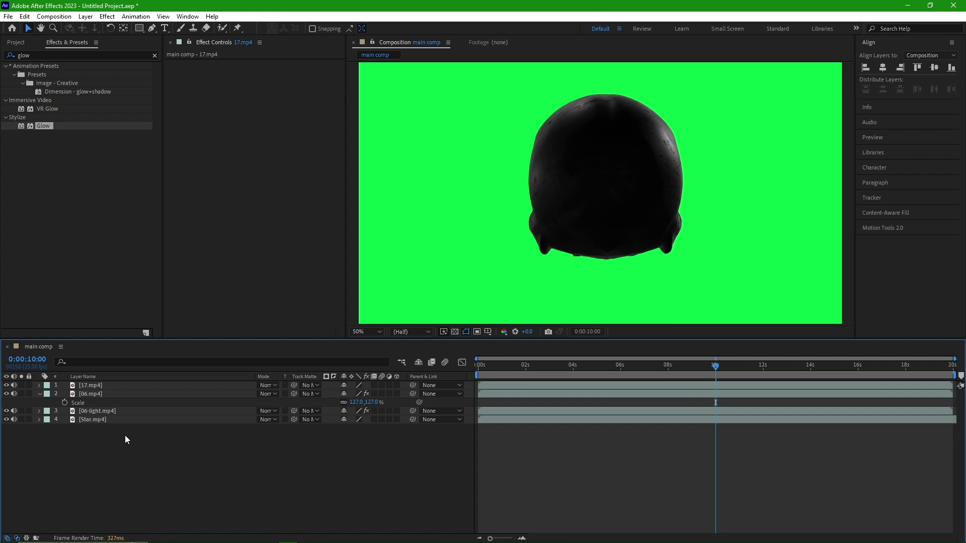
left_click_drag(125, 453, 107, 393)
key("Delete")
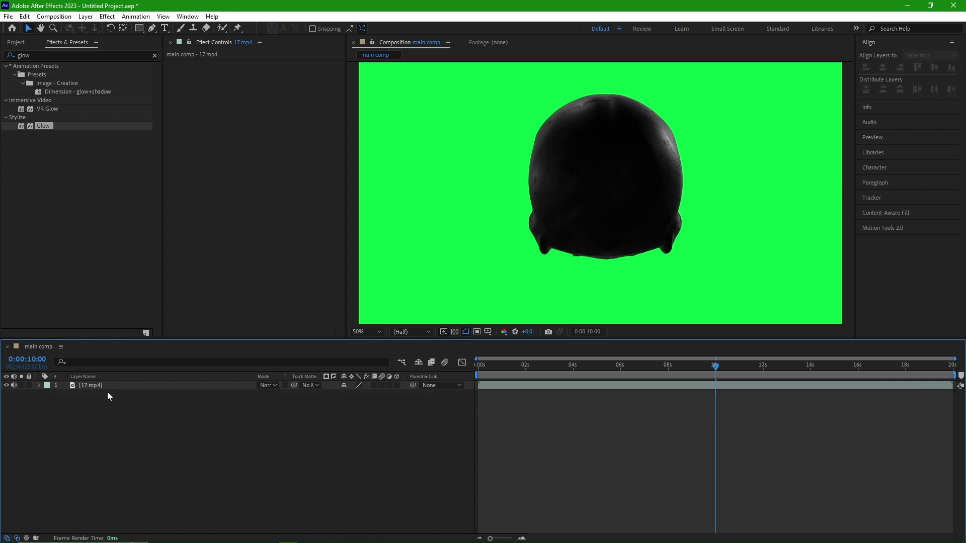
Step: Time-stretch the 17.mp4 layer to a new duration of 0:00:08:00
left_click(578, 386)
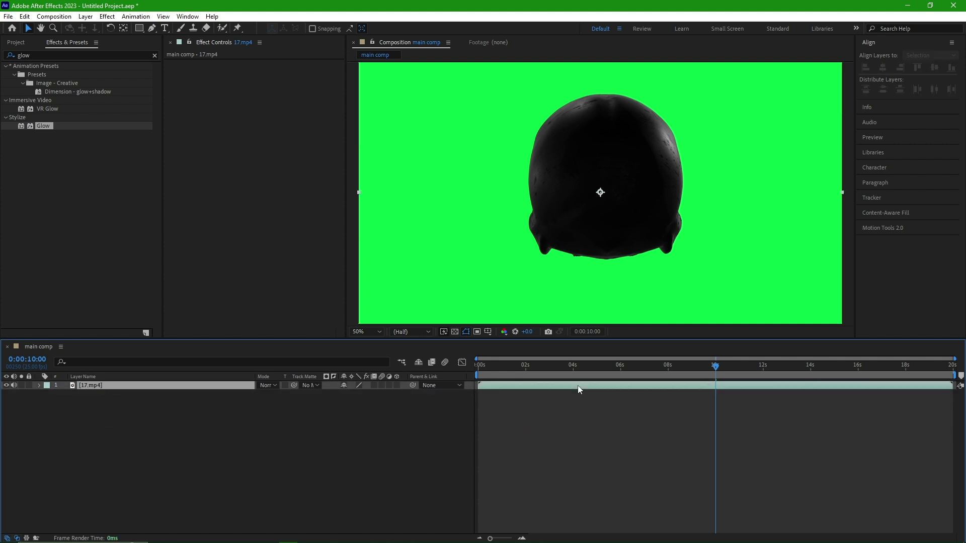
right_click(577, 385)
mouse_move(609, 143)
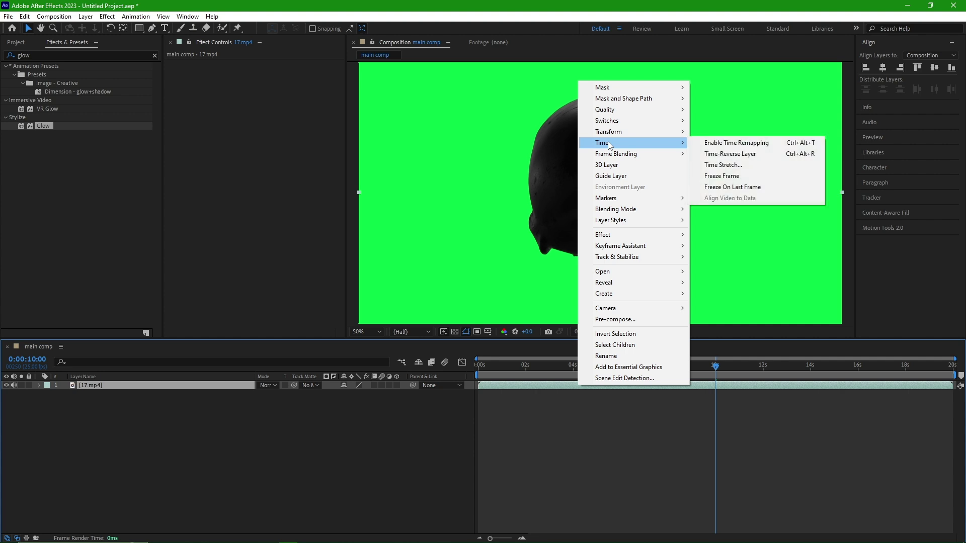
left_click(723, 165)
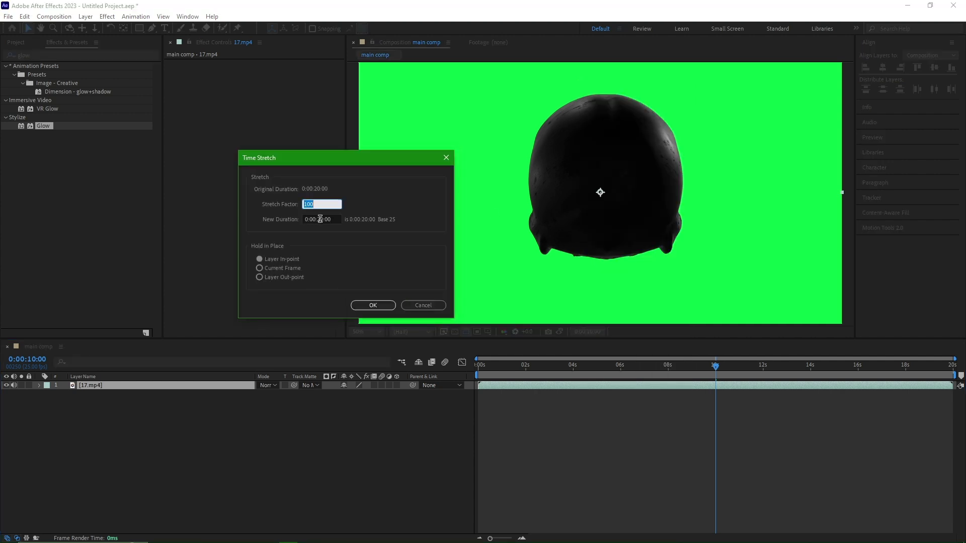
left_click_drag(317, 219, 320, 222)
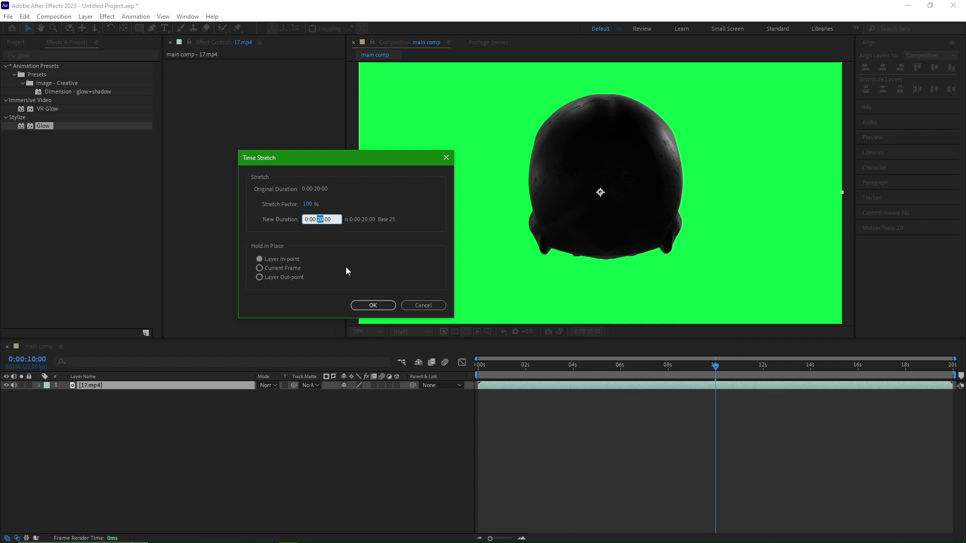
type("8")
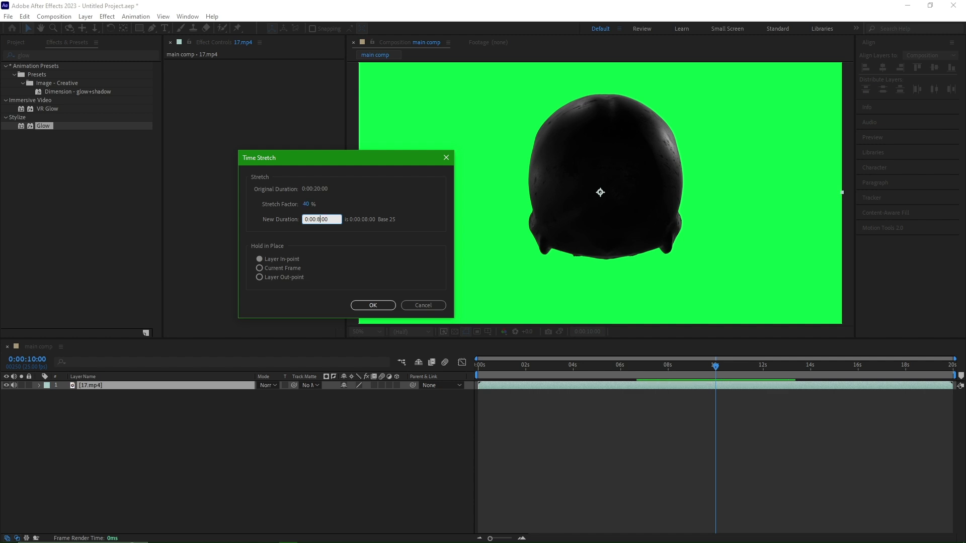
key("Return")
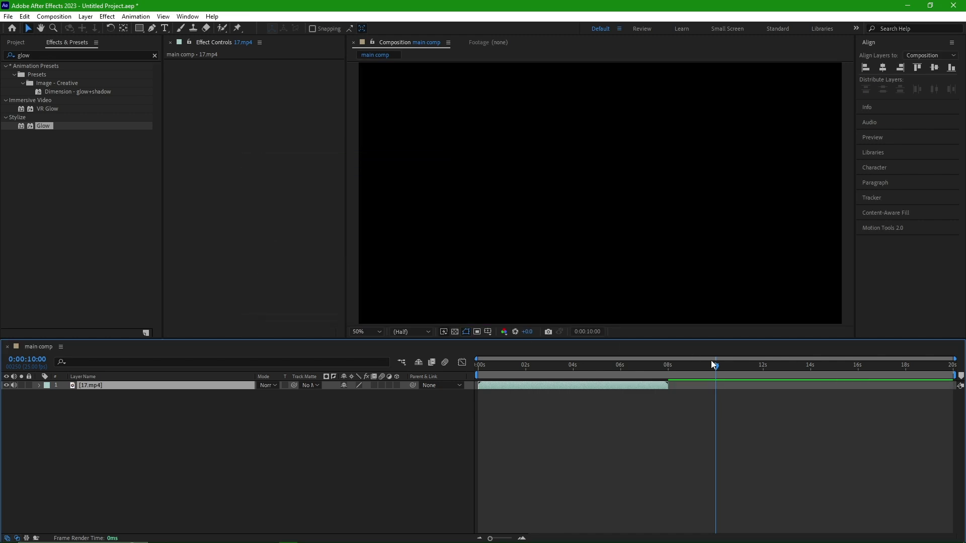
Step: End the work area at 8 seconds and preview the shortened skull clip
left_click_drag(690, 367, 667, 367)
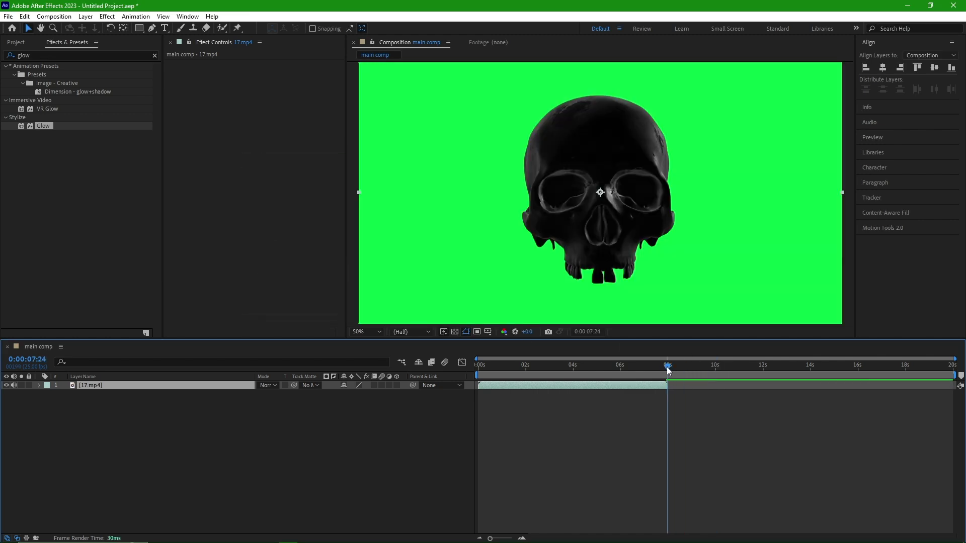
key("n")
key("space")
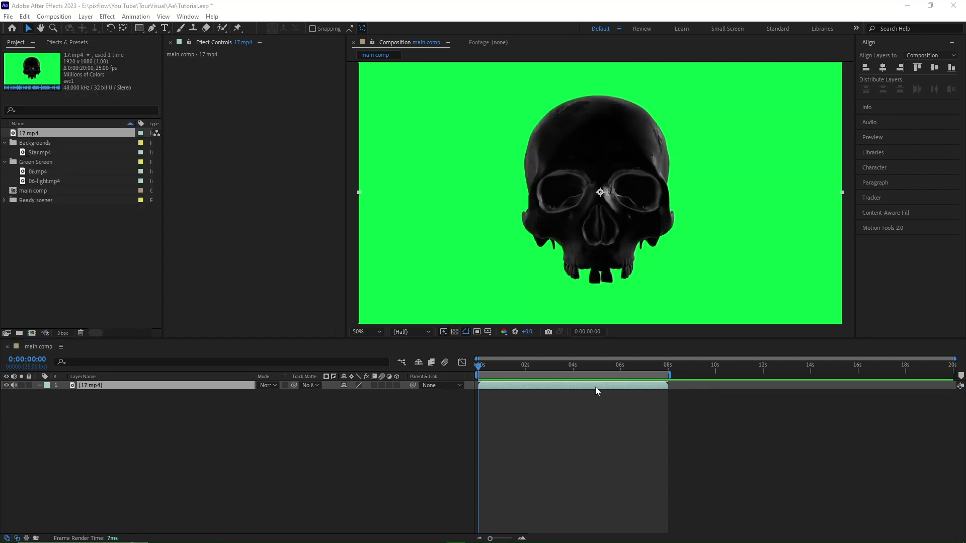
Step: Enable Time Remapping on the 17.mp4 skull layer
right_click(596, 388)
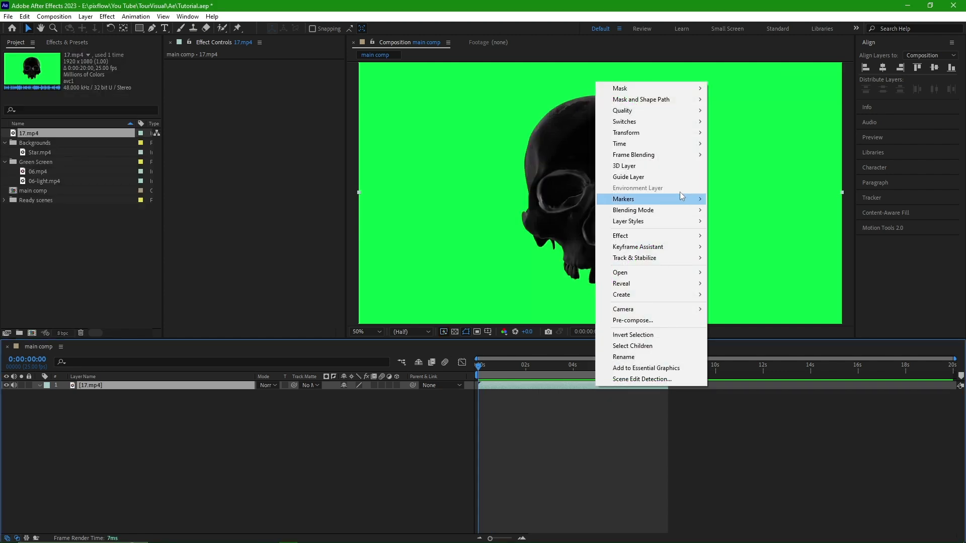
mouse_move(662, 145)
left_click(754, 144)
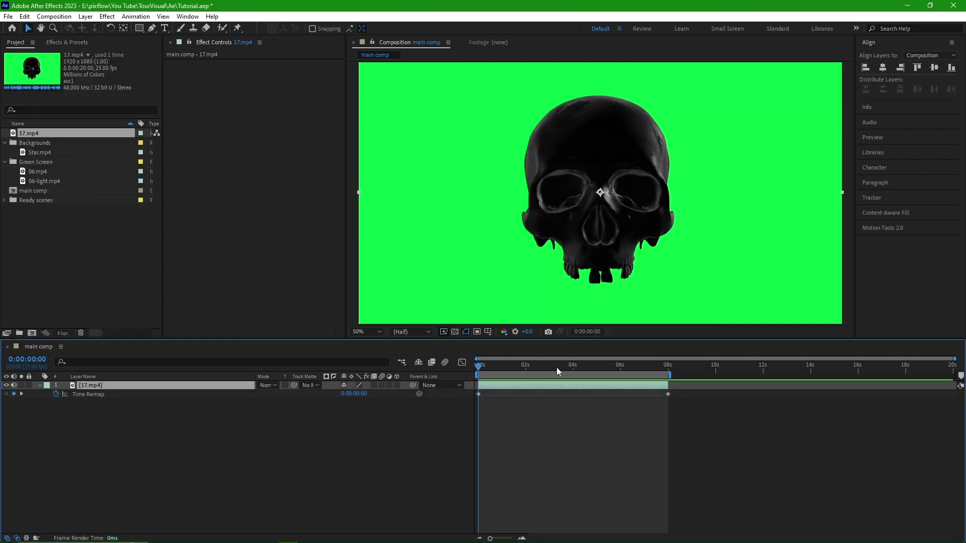
left_click(529, 432)
Step: Pull the final Time Remap keyframe from 20 s back to about 5 s and preview the faster turn
key("space")
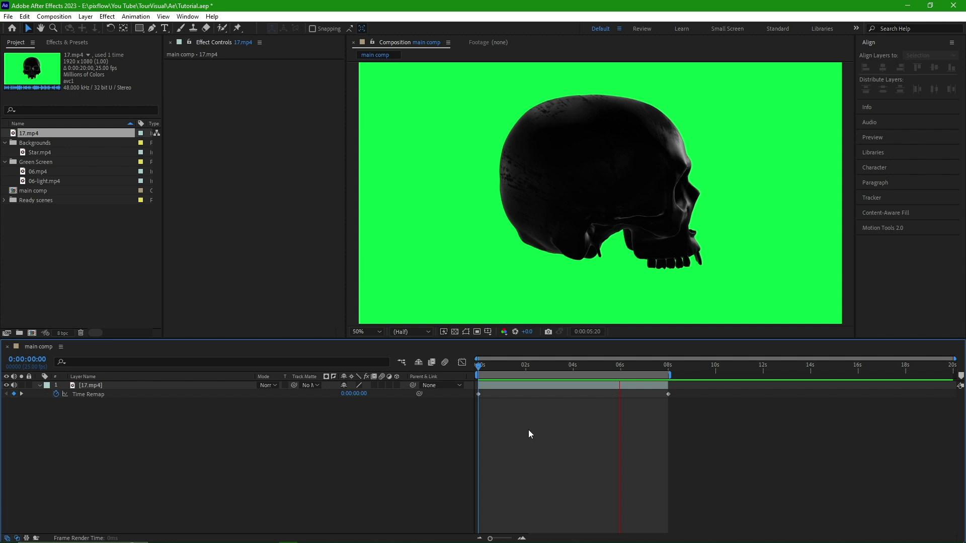
key("space")
left_click_drag(668, 394, 606, 395)
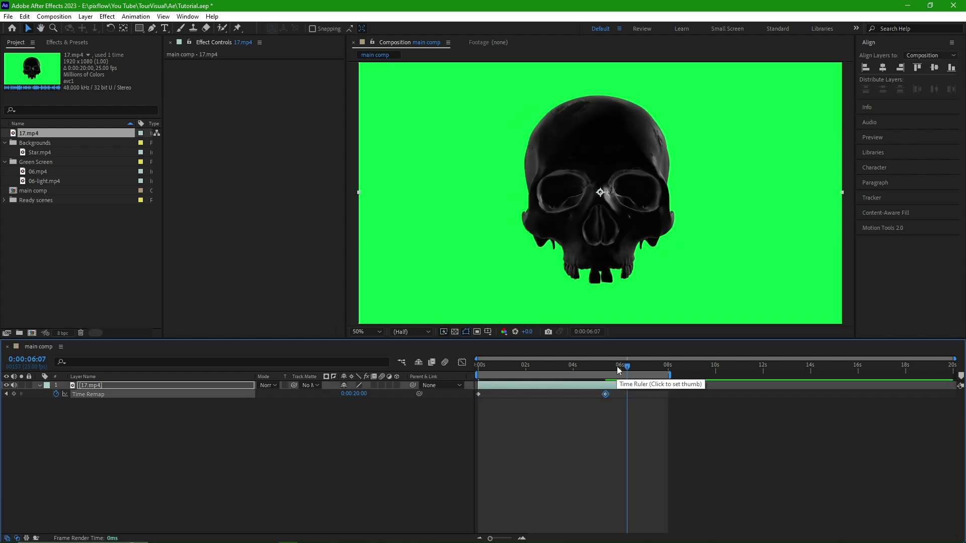
key("space")
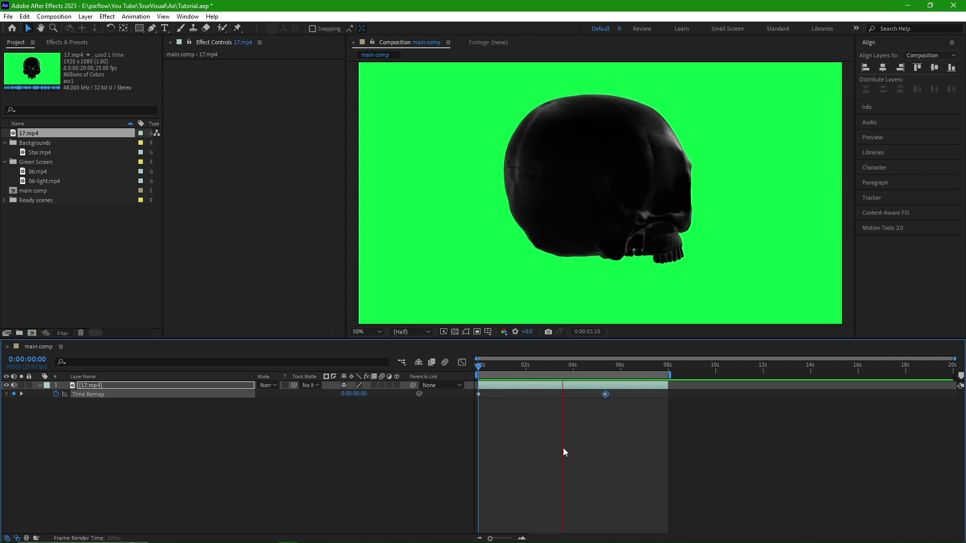
key("space")
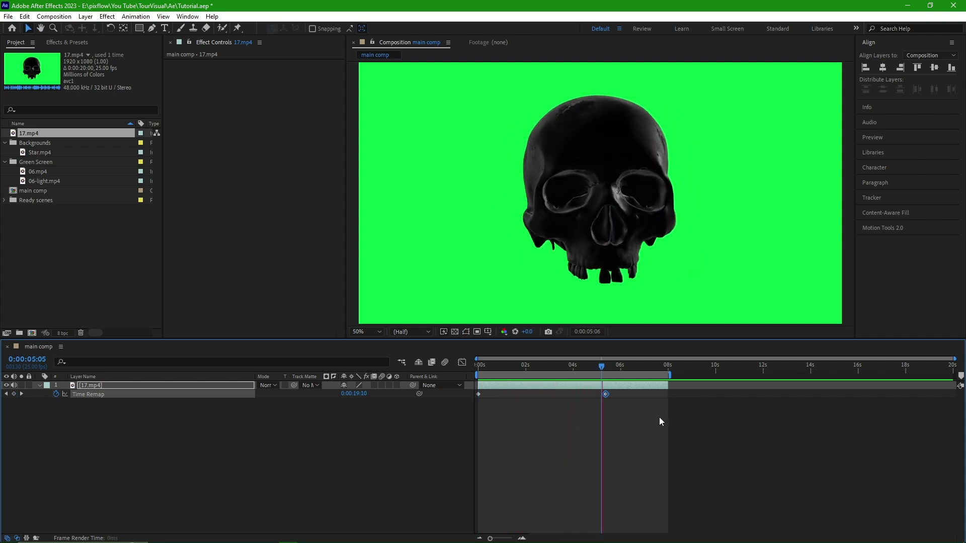
key("space")
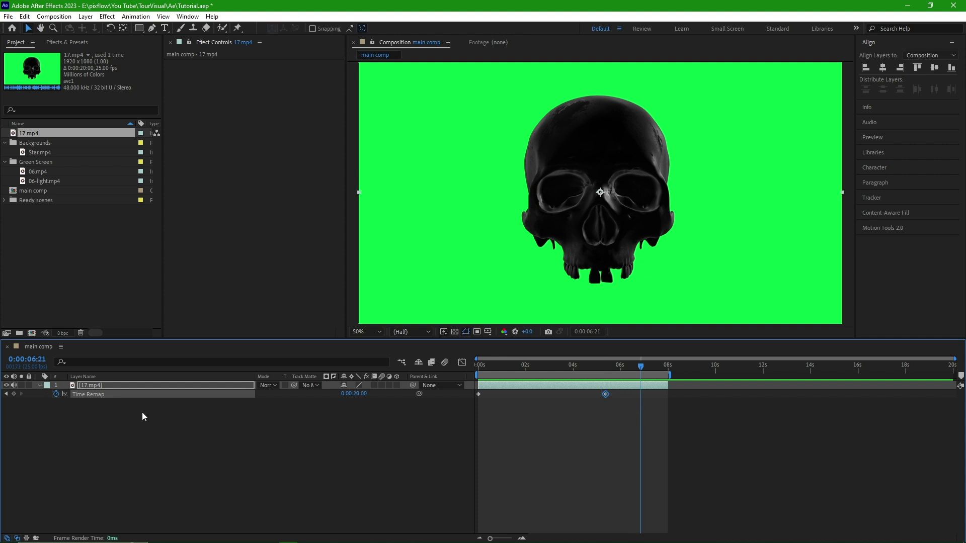
Step: Drive the skull's Time Remap with a loopOut() expression and preview the repeating turn from 0 s
left_click(54, 394, "alt")
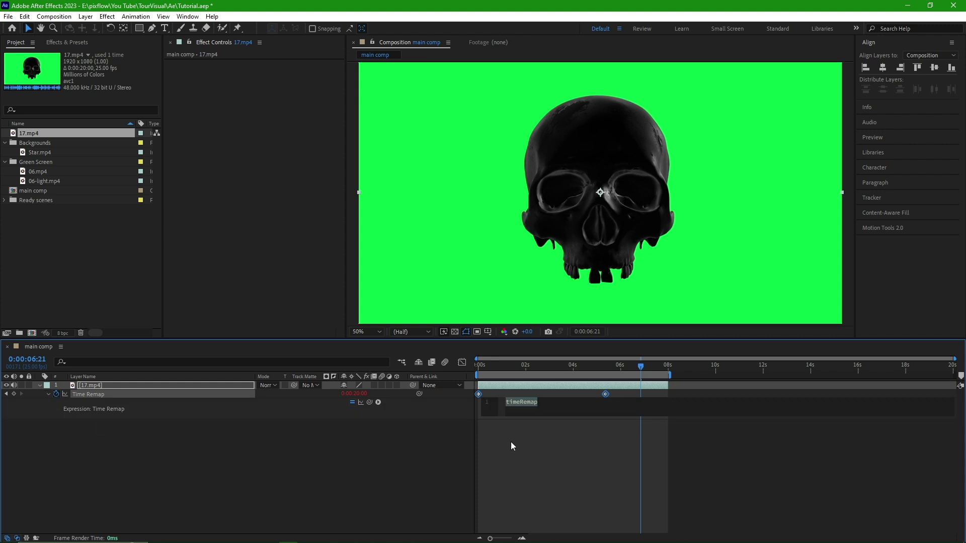
type("loo")
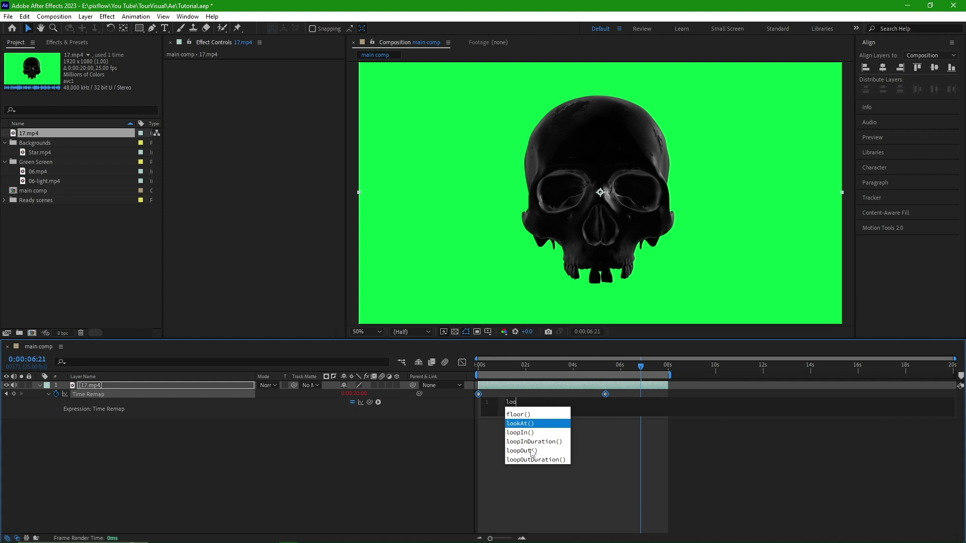
left_click(531, 449)
left_click(530, 449)
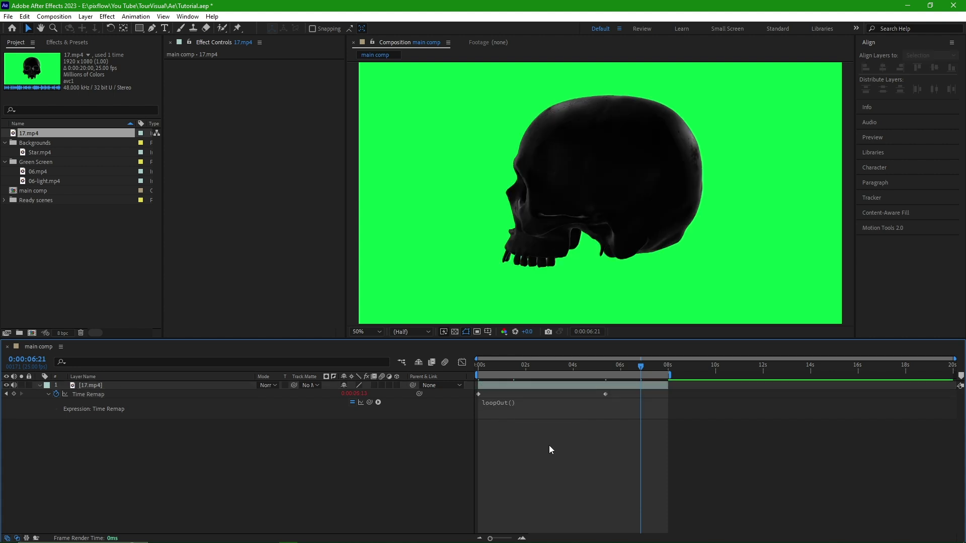
left_click_drag(636, 369, 479, 366)
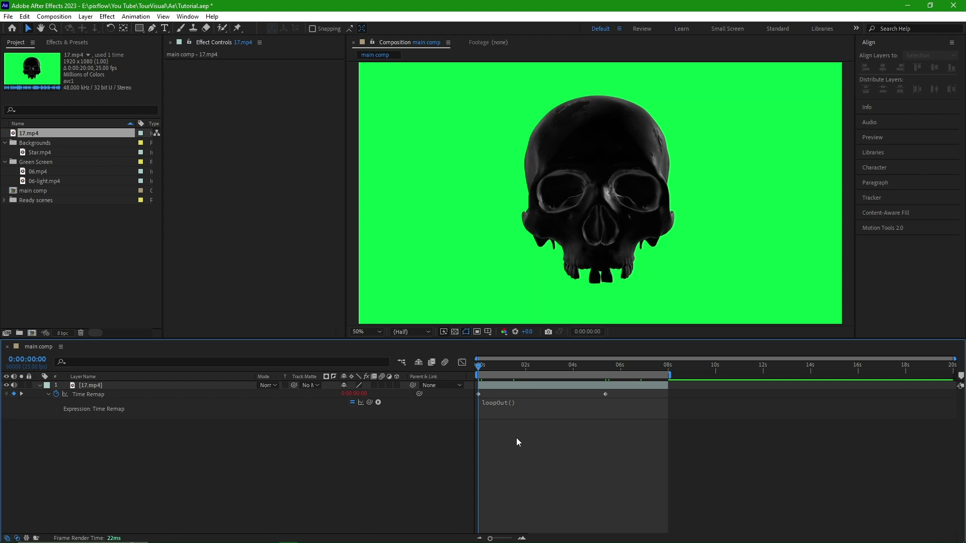
key("space")
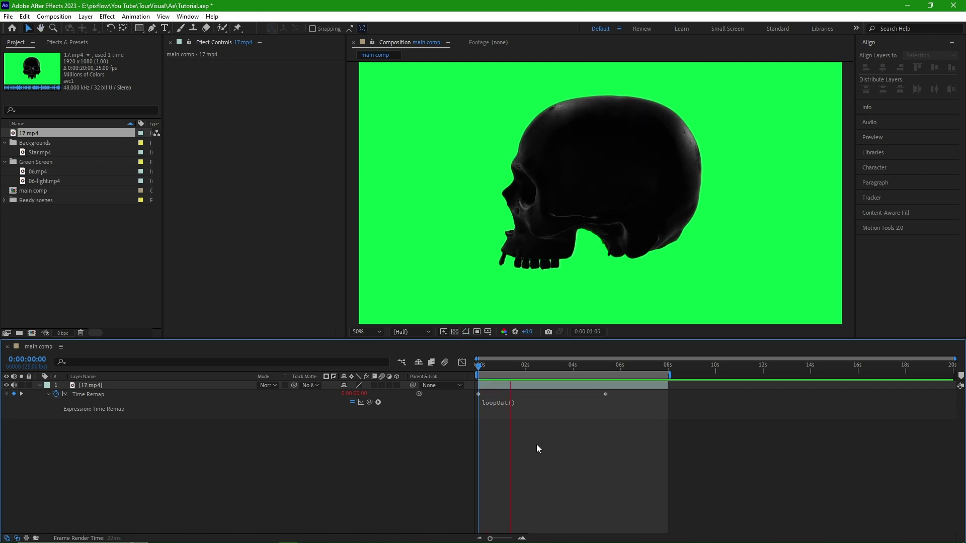